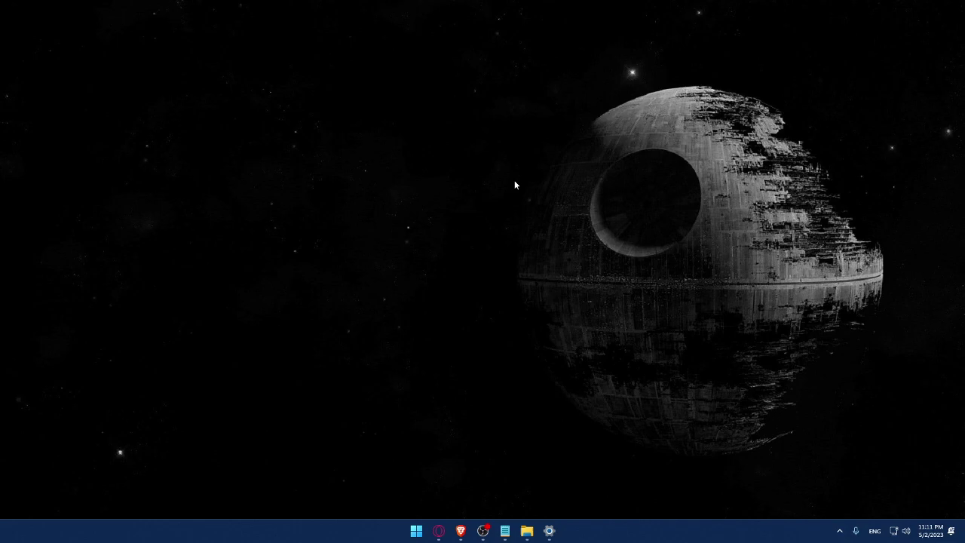
Launch Brave and load wix.com in the browser tab.
click(460, 530)
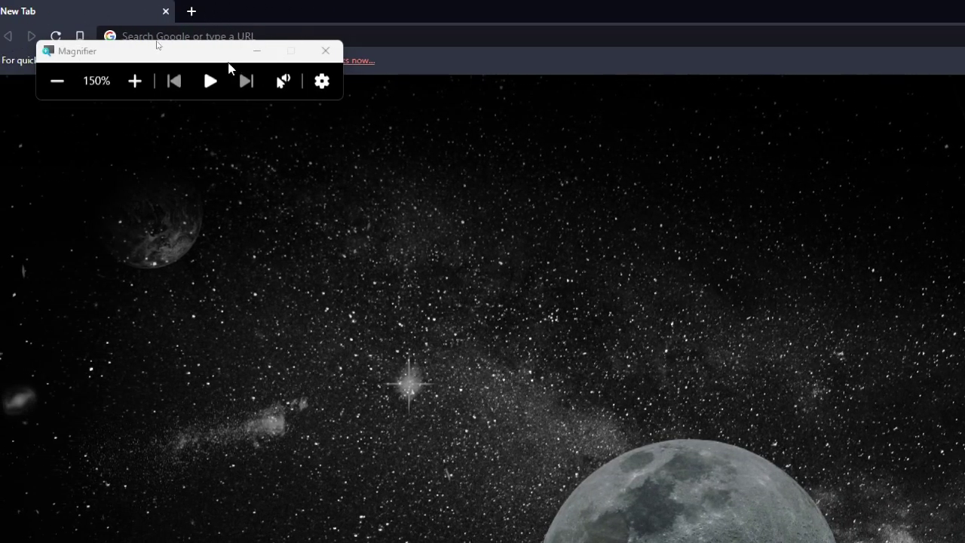
drag(226, 59, 126, 299)
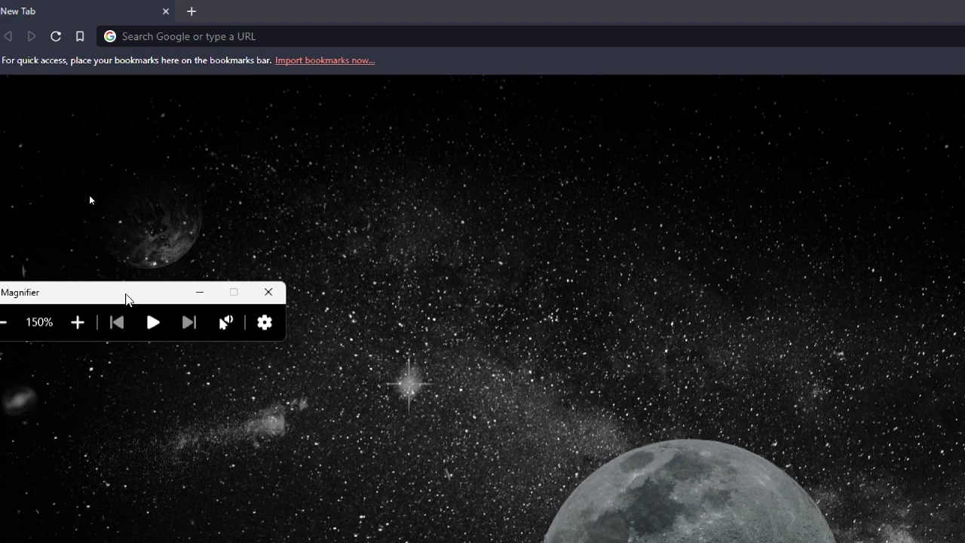
click(198, 36)
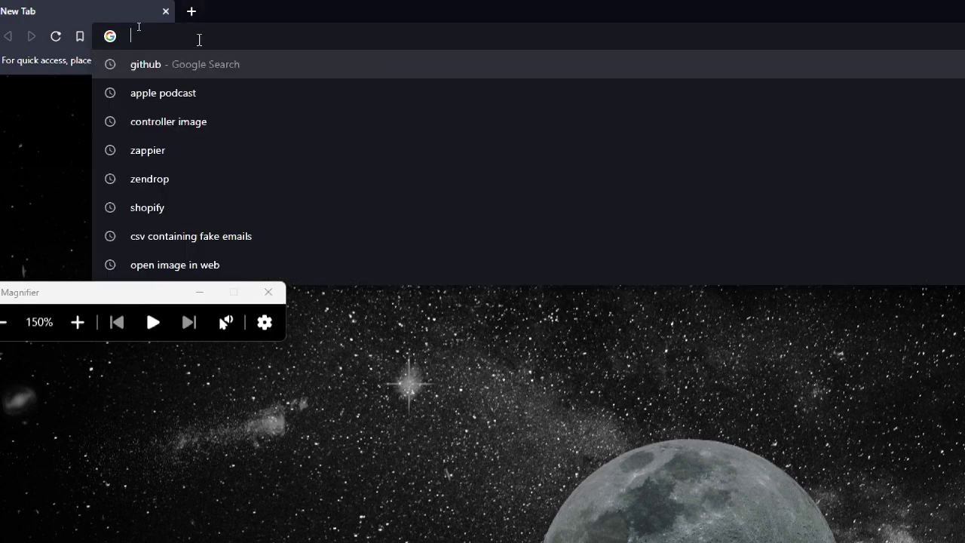
text(wix)
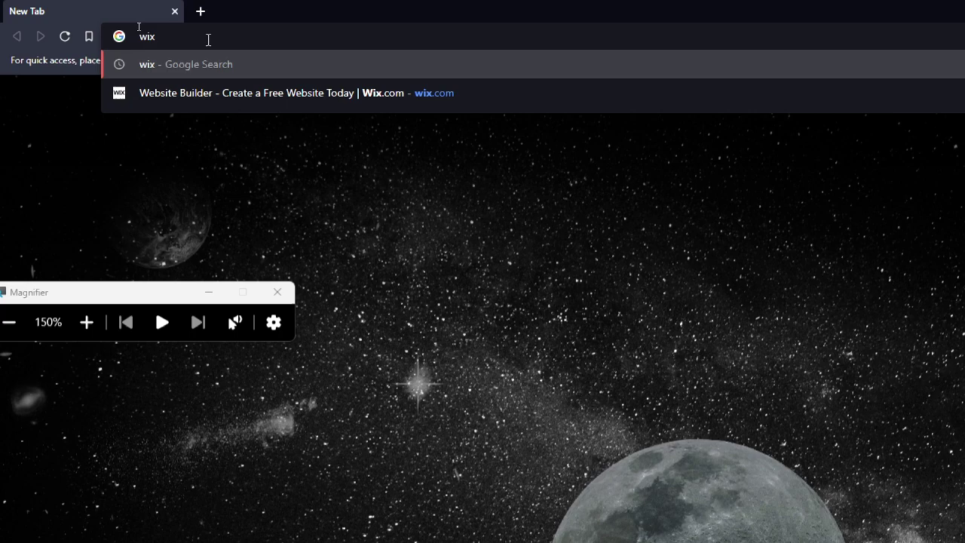
text(.com)
key(Return)
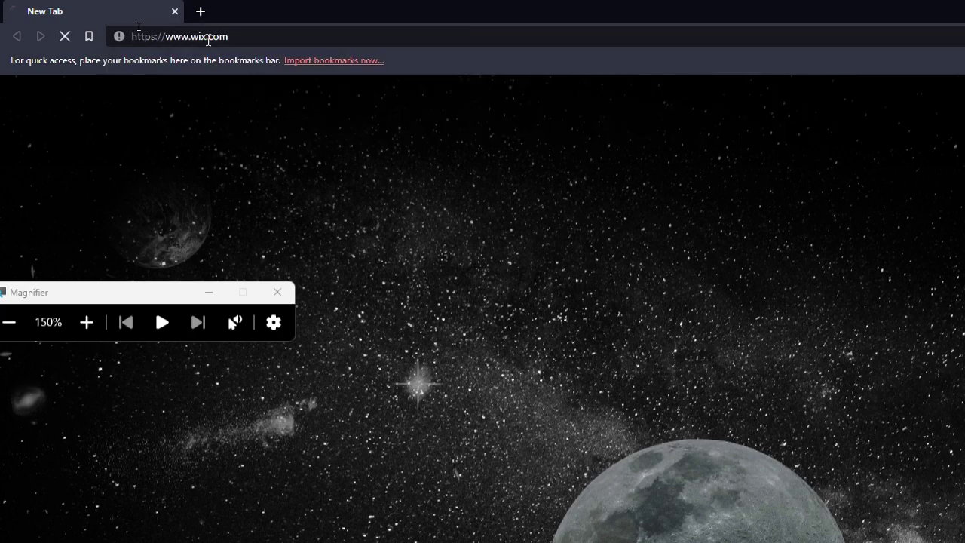
Zoom the Wix homepage out and go to its Log In page, dismissing saved email suggestions.
key(super+minus)
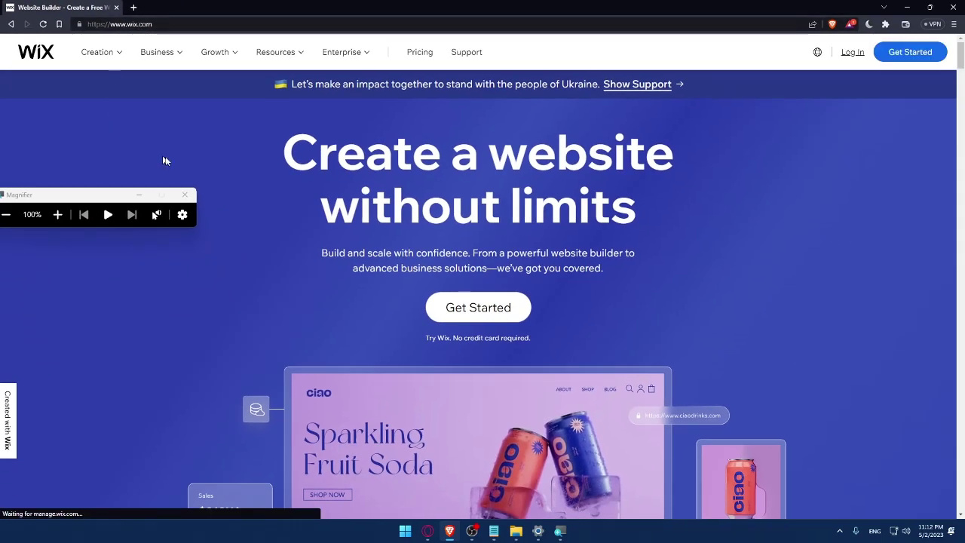
click(186, 195)
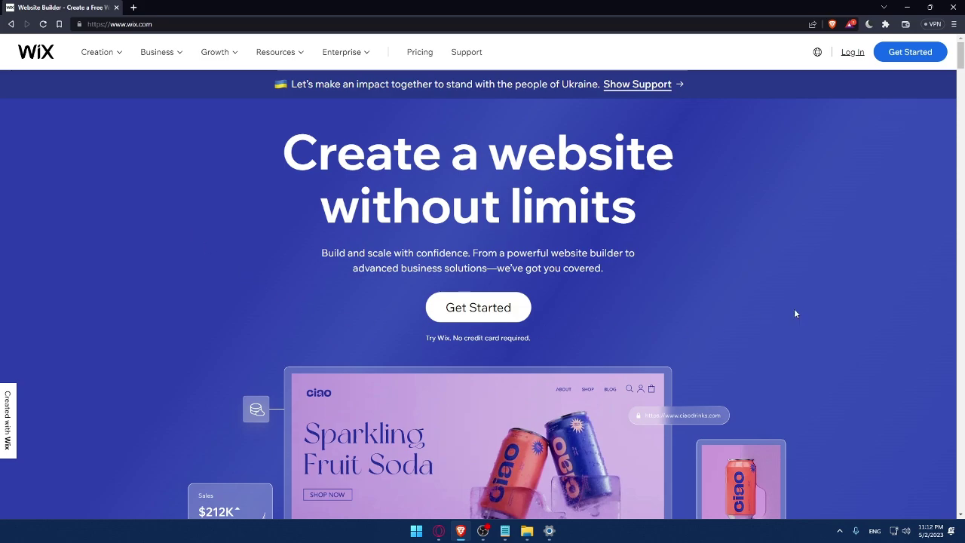
click(853, 52)
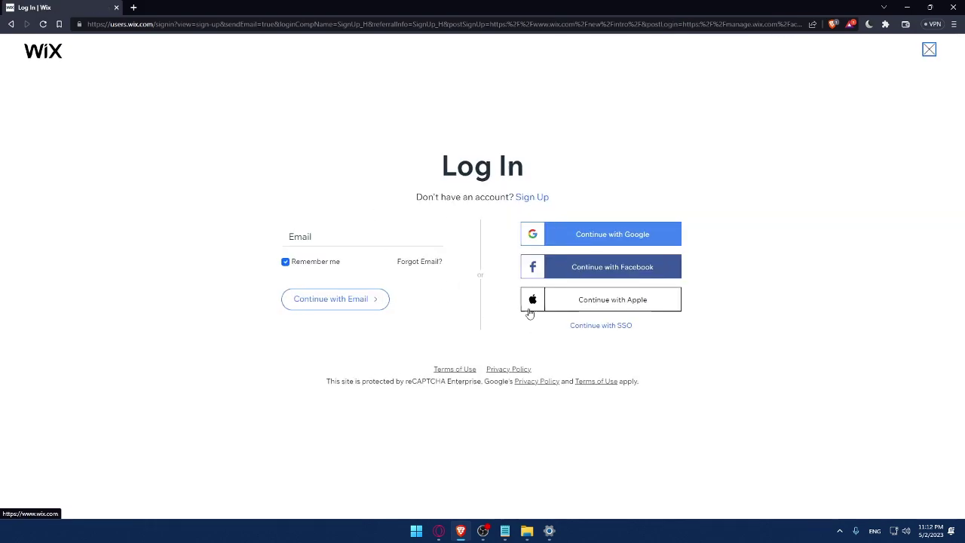
click(321, 235)
click(296, 196)
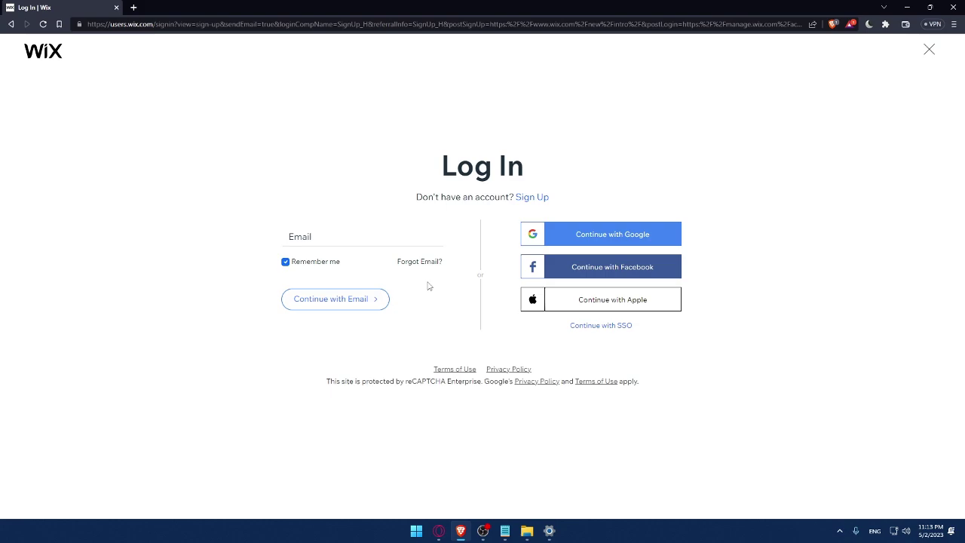
right_click(457, 370)
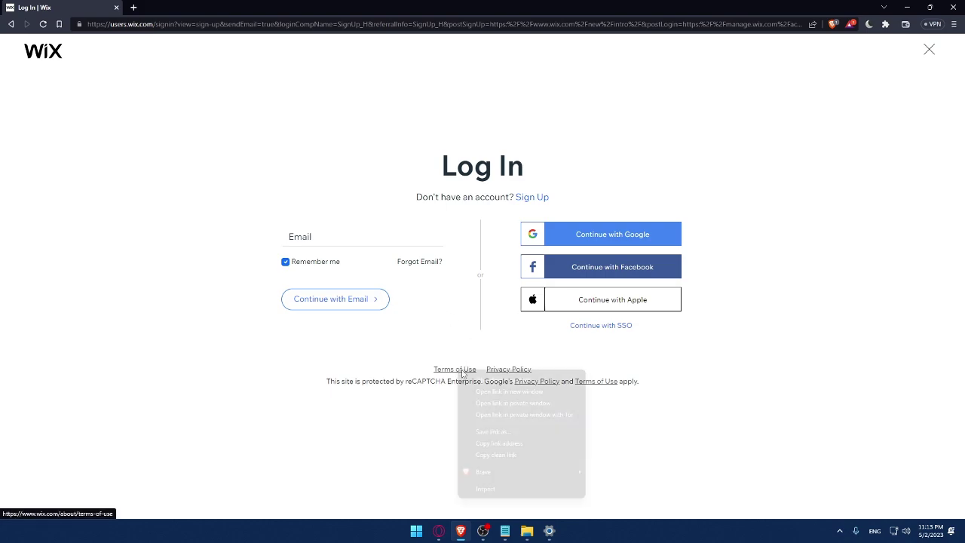
click(486, 379)
right_click(504, 368)
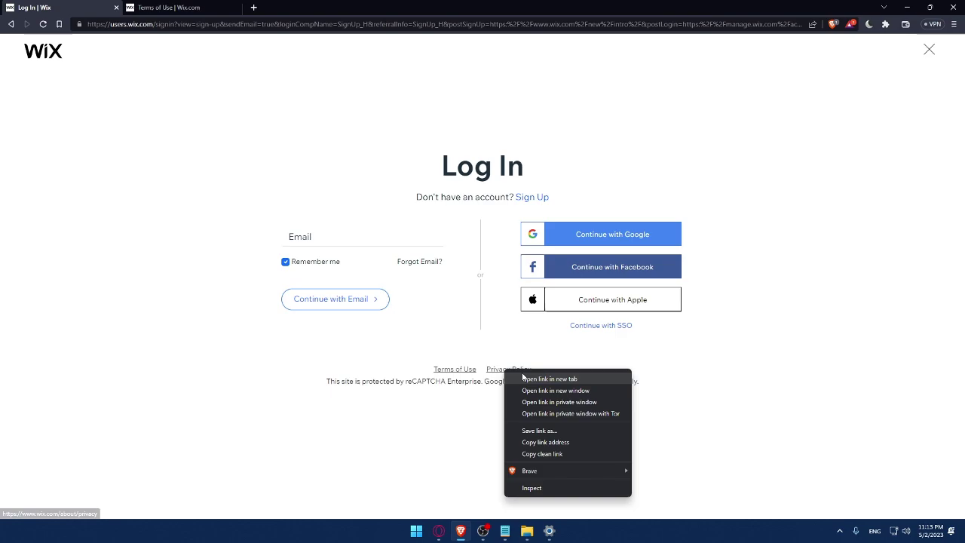
click(527, 375)
key(ctrl+Tab)
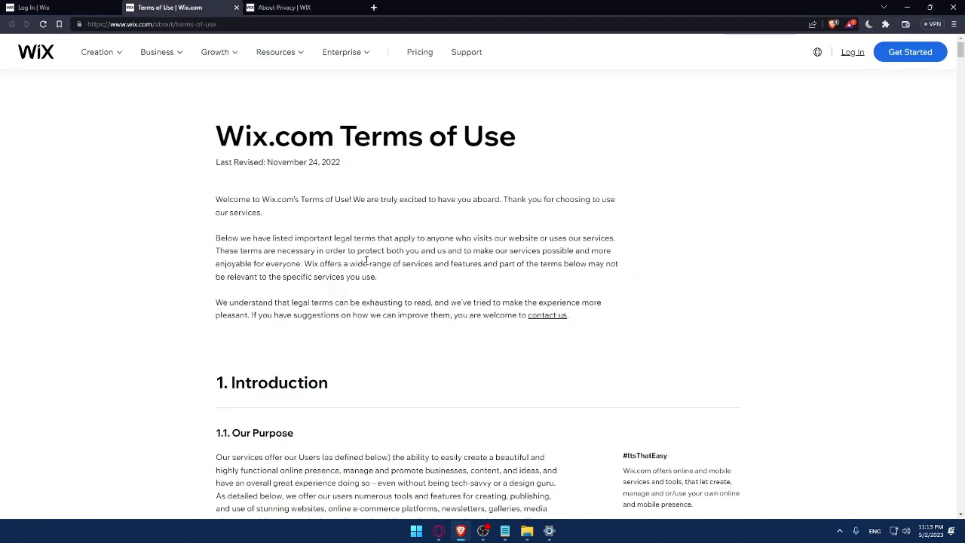
scroll(394, 208, down, 6)
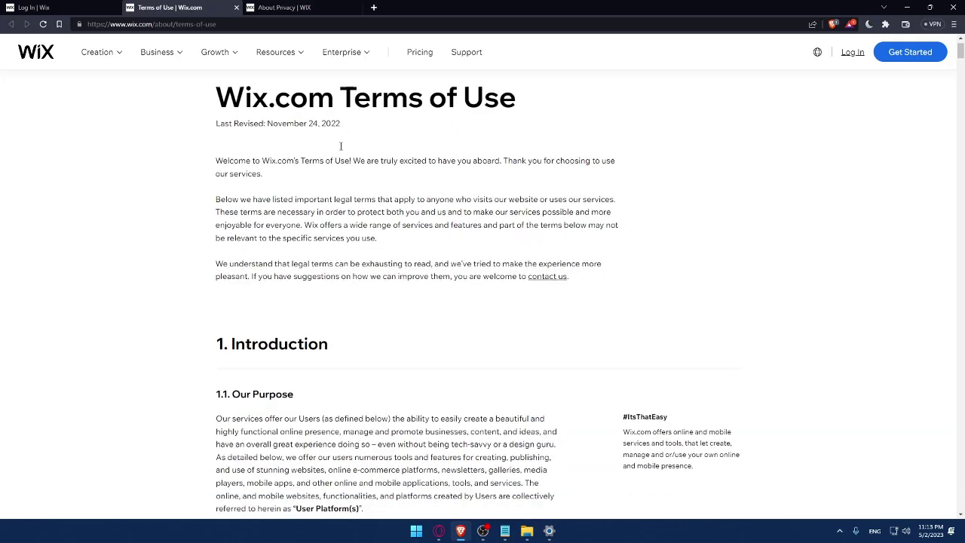
scroll(394, 208, down, 15)
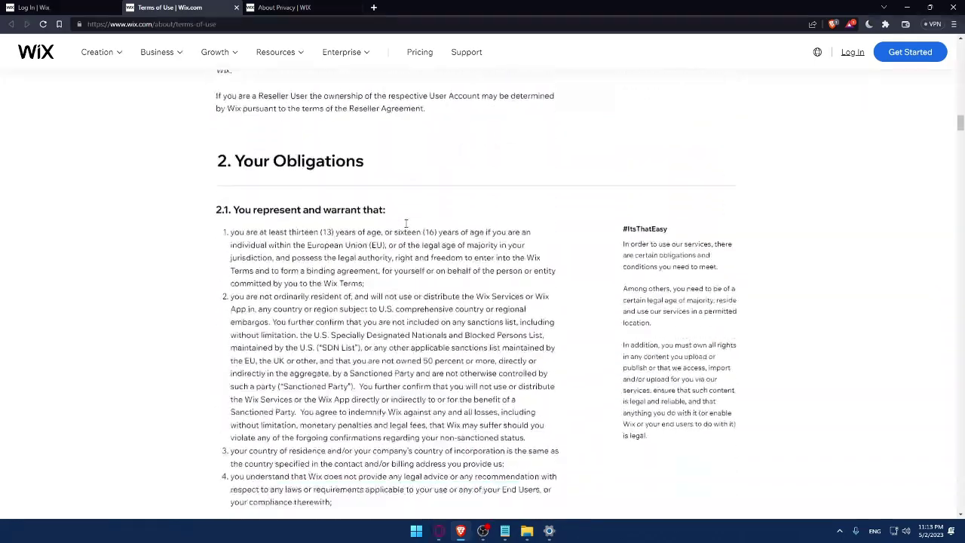
scroll(406, 223, down, 15)
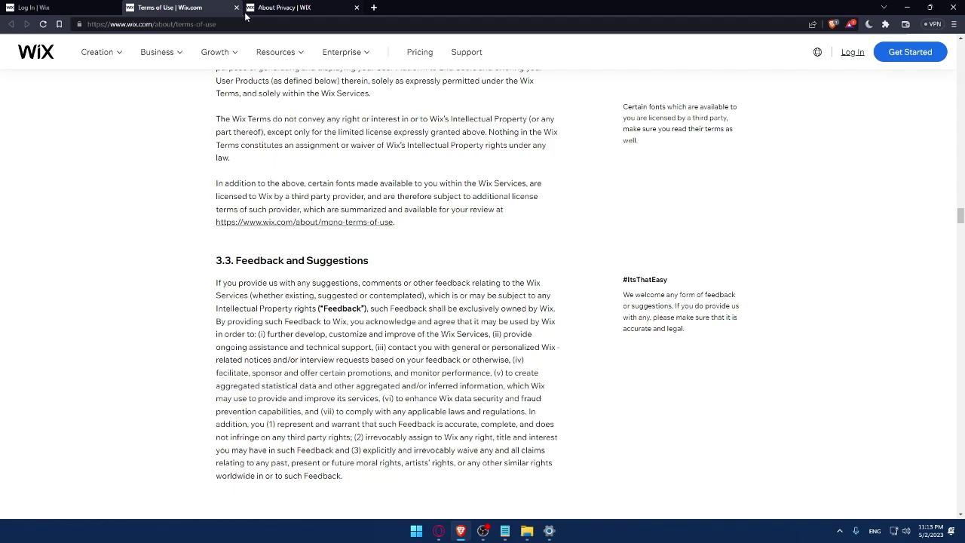
click(239, 8)
scroll(301, 170, down, 15)
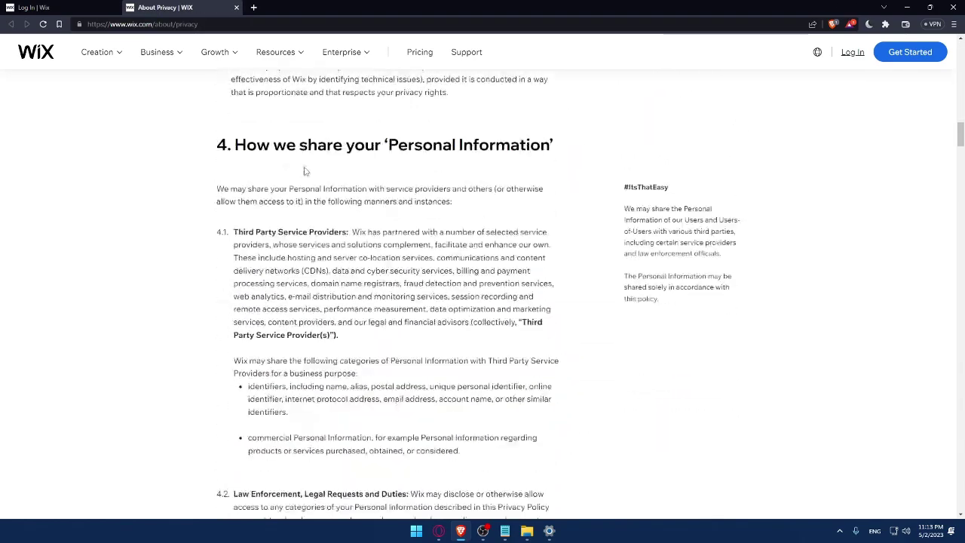
scroll(300, 170, down, 10)
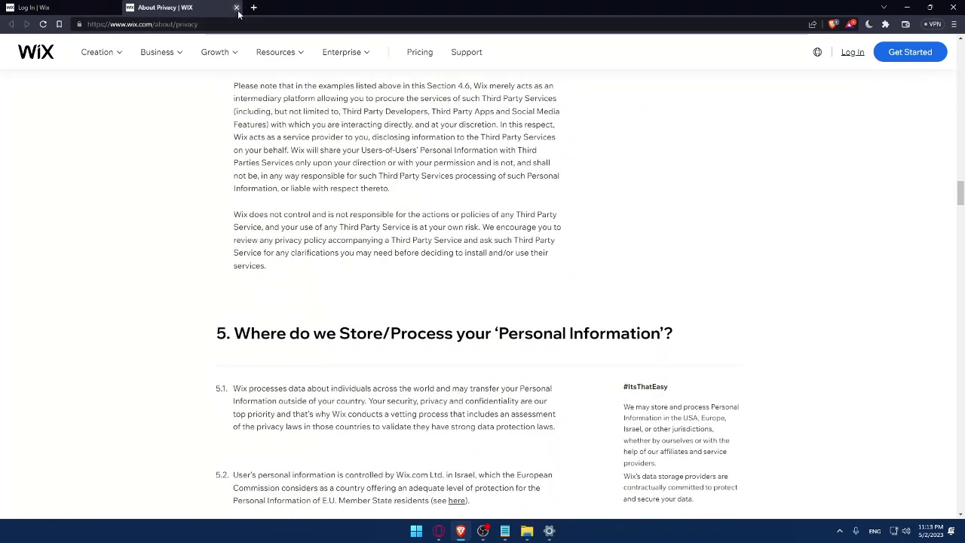
click(236, 7)
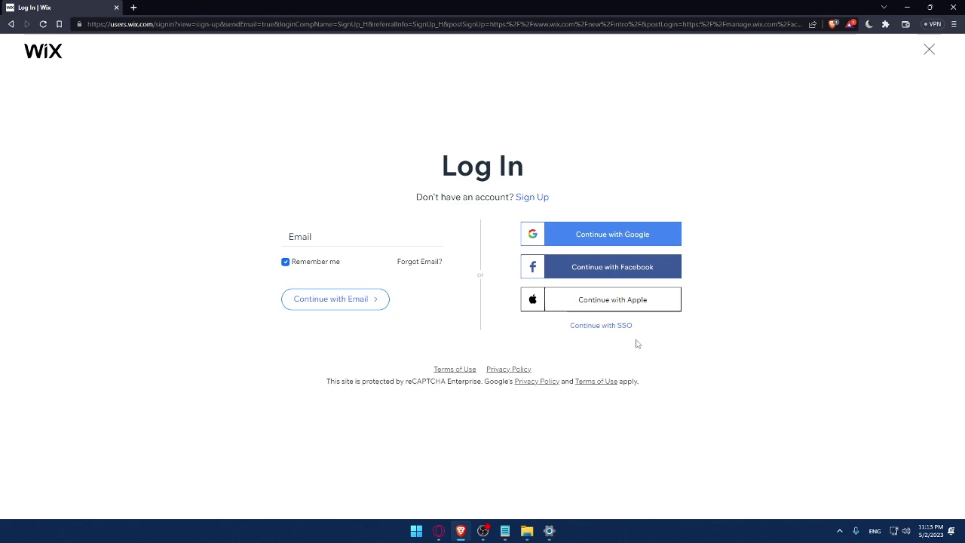
Switch from the Wix Log In page to the Sign Up form.
click(532, 198)
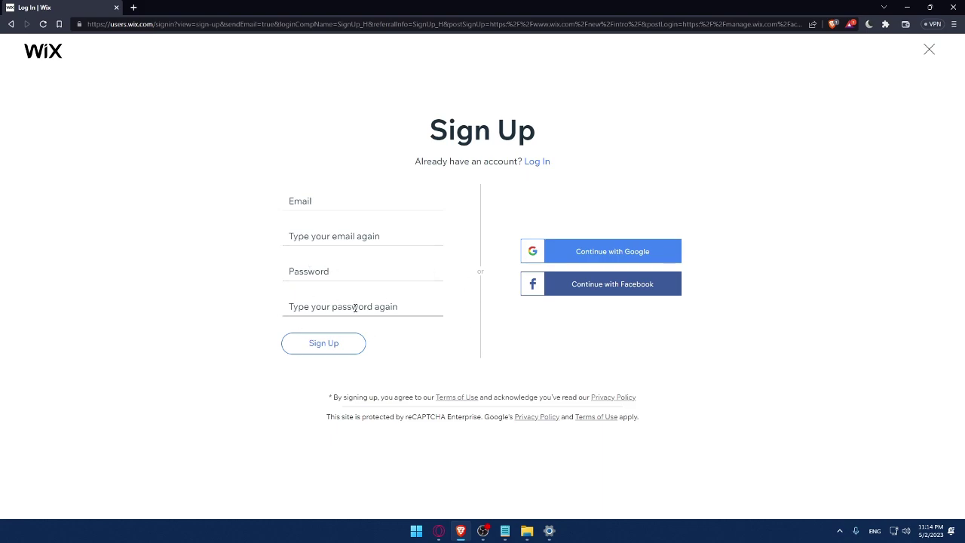
click(324, 338)
key(super+plus)
Enter the account e-mail in both email fields and type the account password.
click(328, 202)
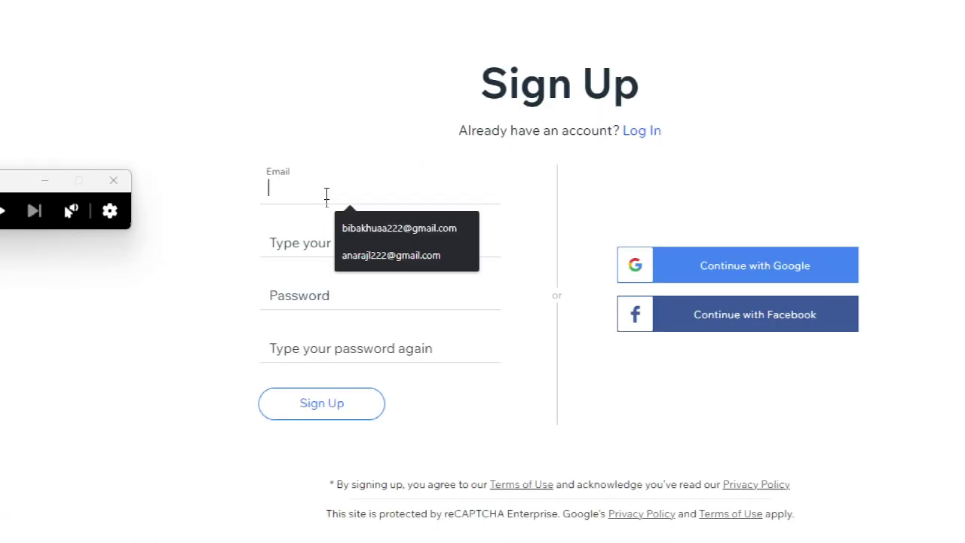
click(358, 226)
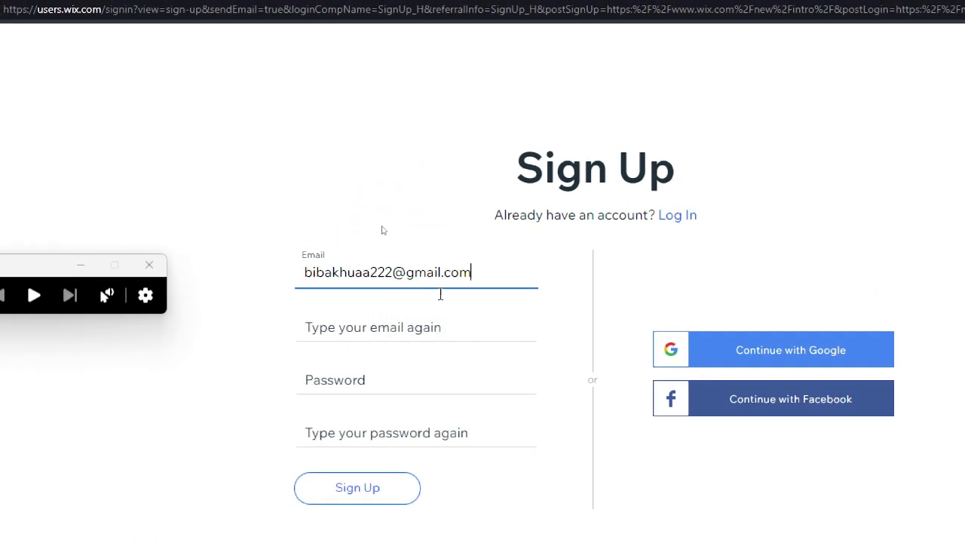
click(419, 330)
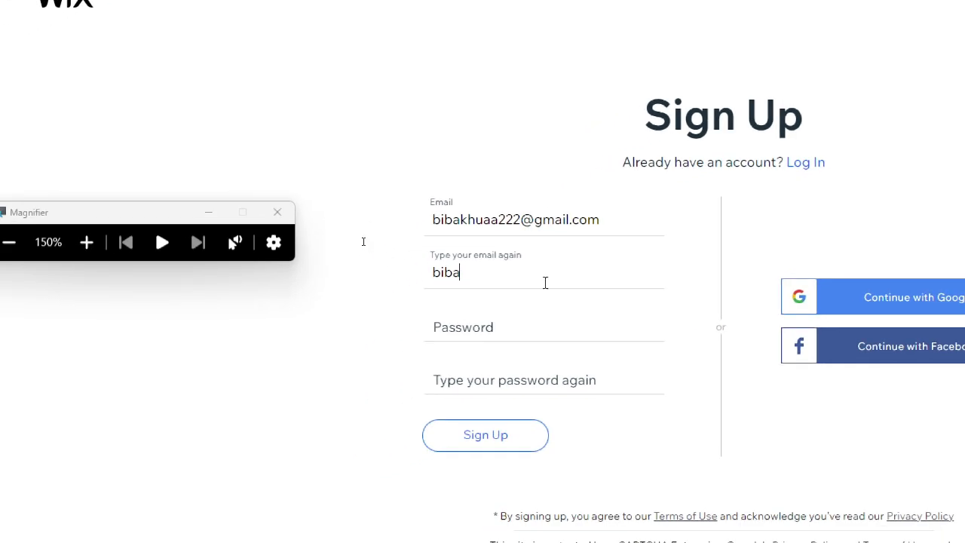
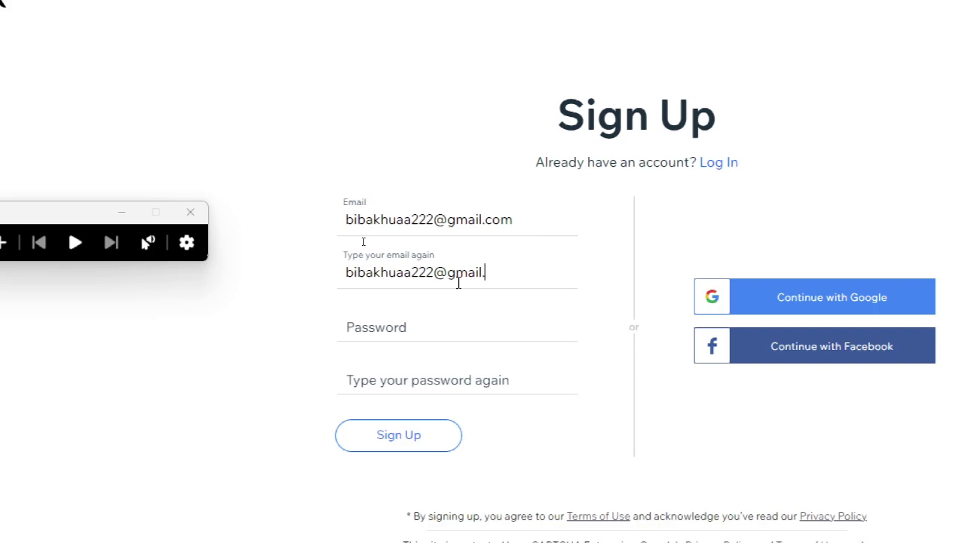
click(442, 316)
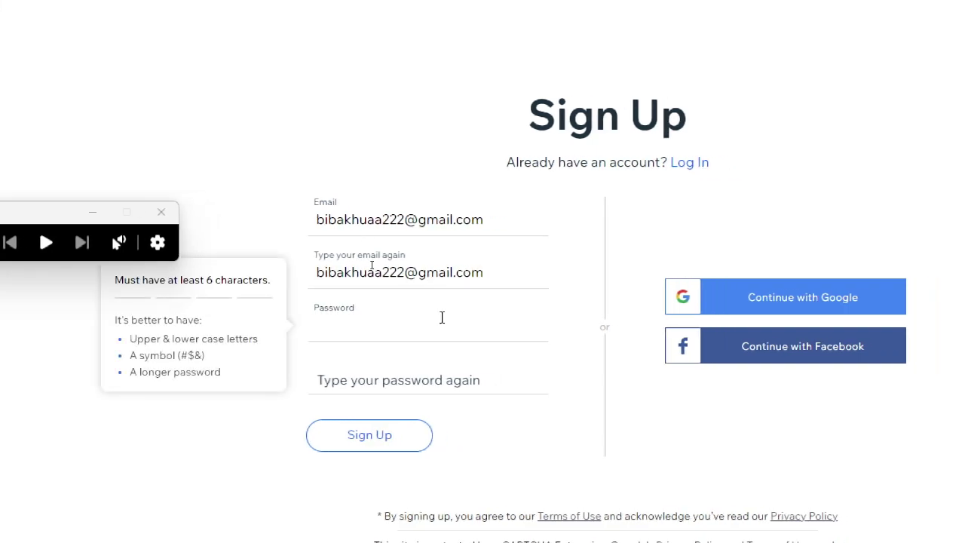
text(123456789)
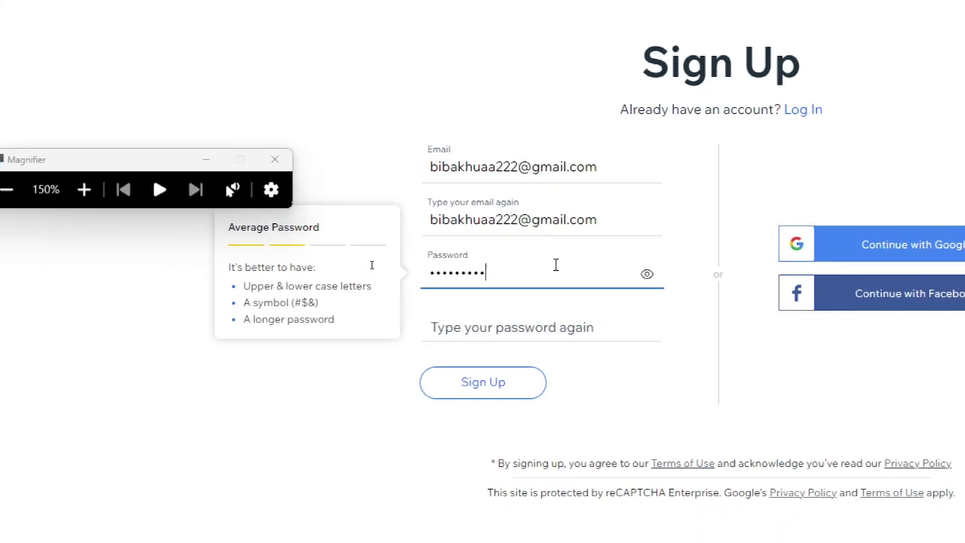
text(0)
click(515, 328)
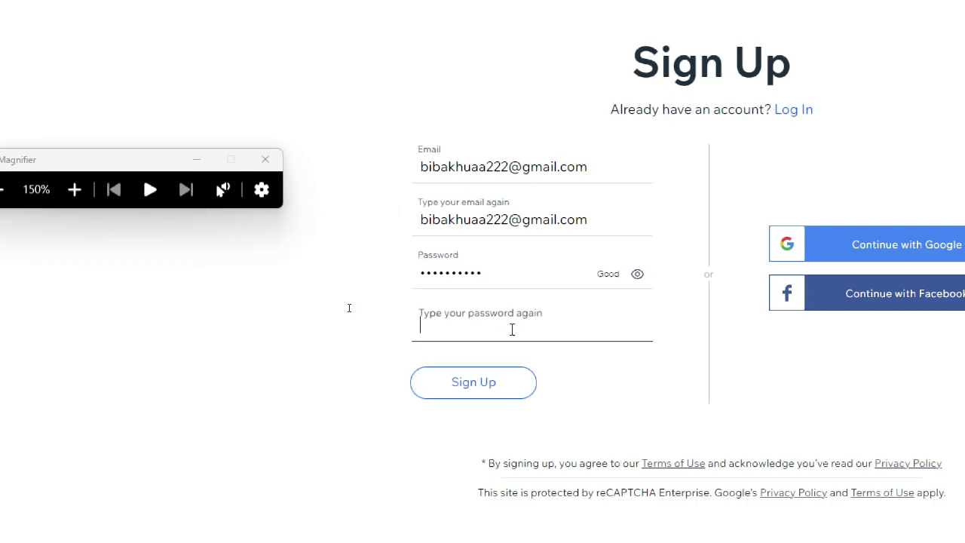
text(1234567890)
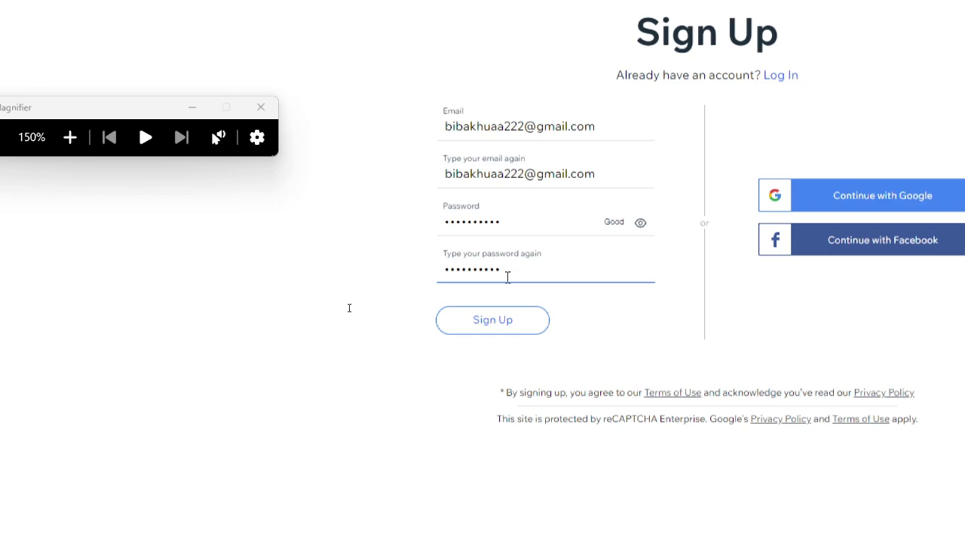
Sign up through Continue with Google, choosing the Google account from the popup.
key(super+minus)
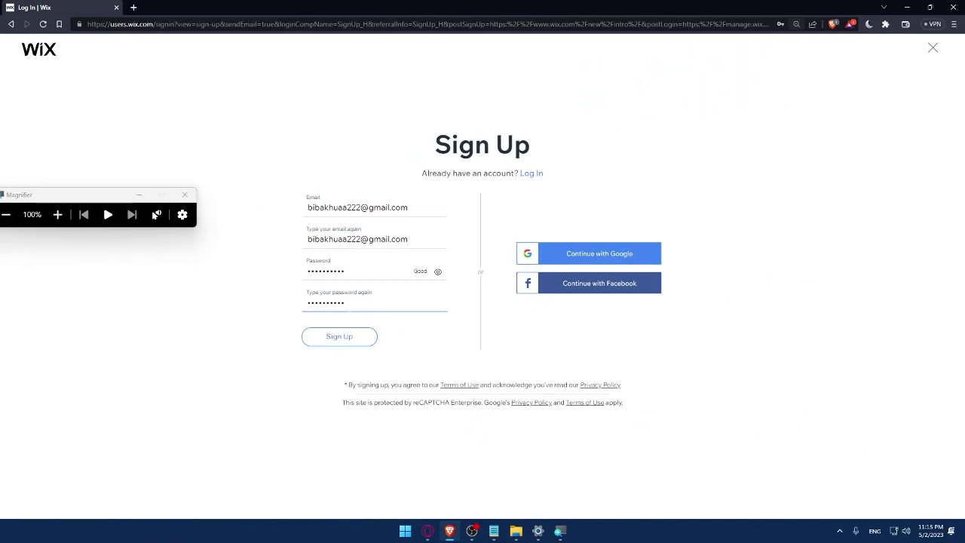
click(309, 319)
click(599, 261)
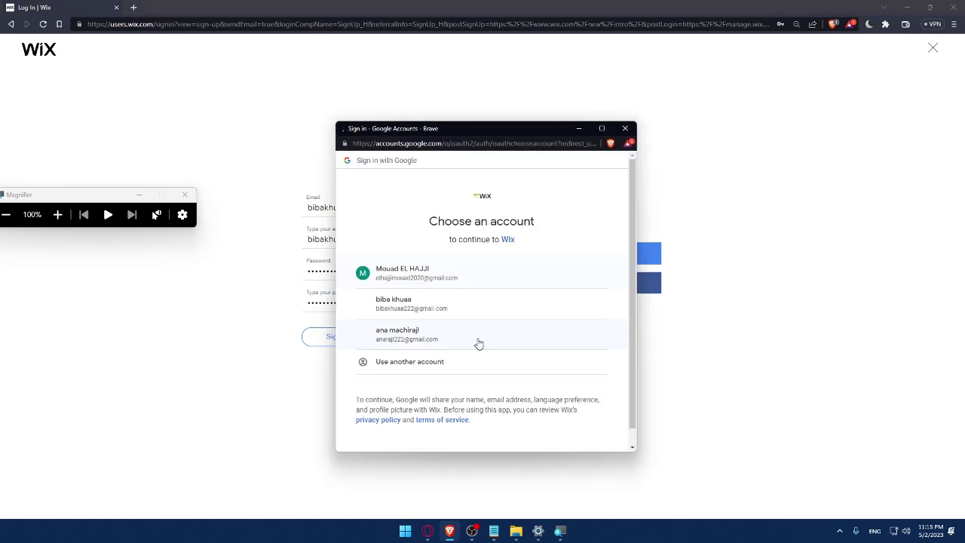
click(390, 306)
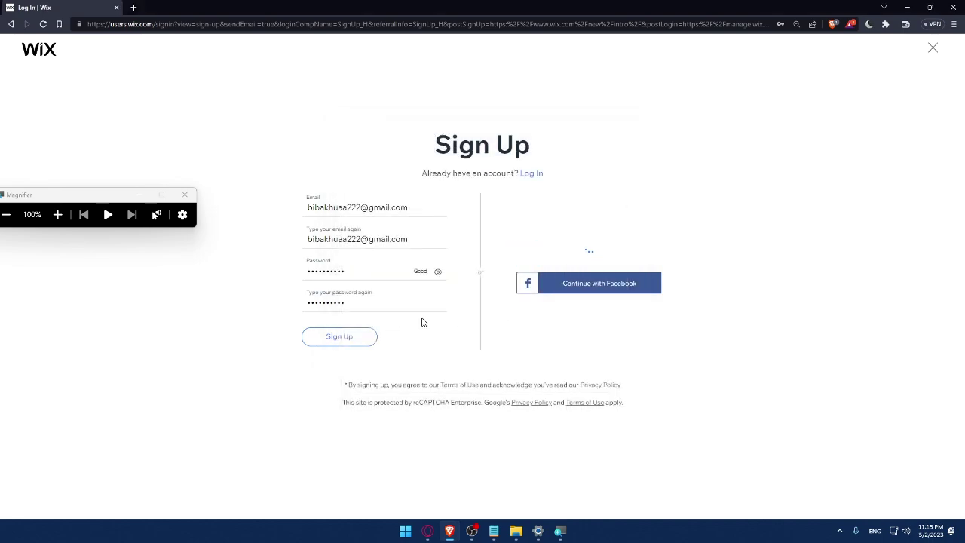
click(185, 195)
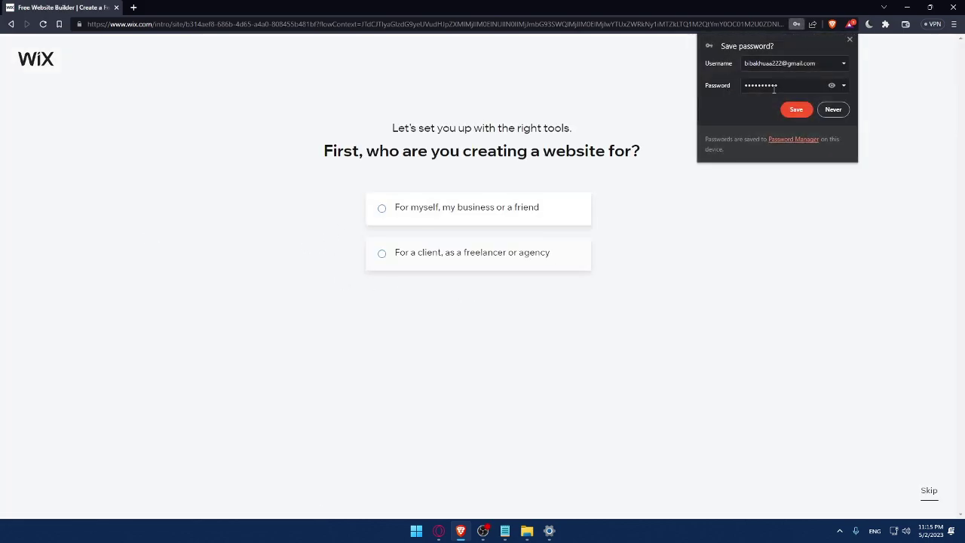
Save the password in Brave, answer For myself, and choose Online Store as the site type.
click(796, 110)
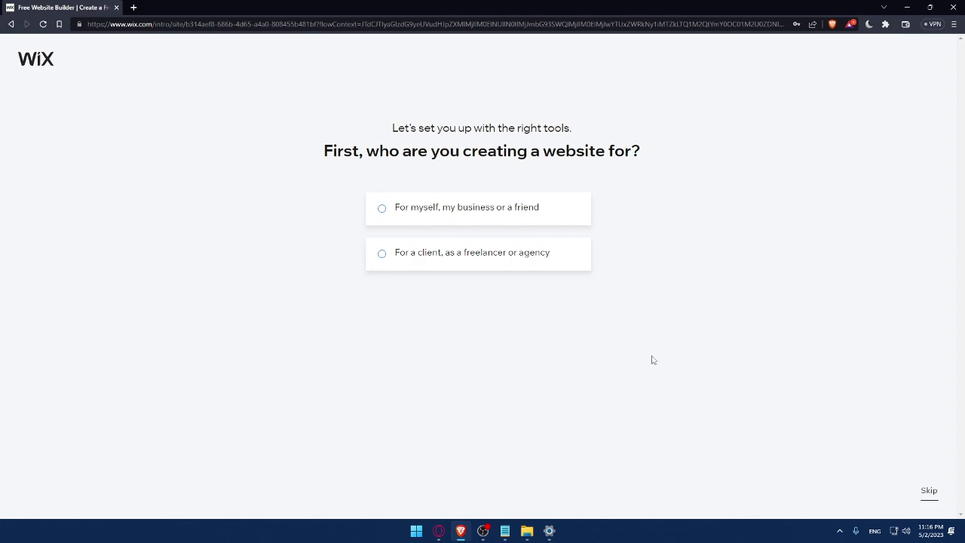
click(403, 222)
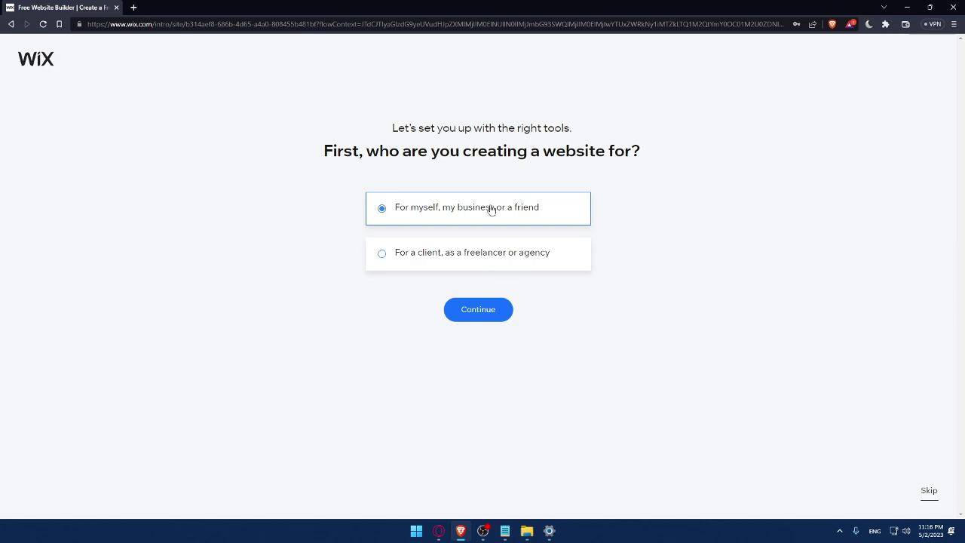
click(500, 309)
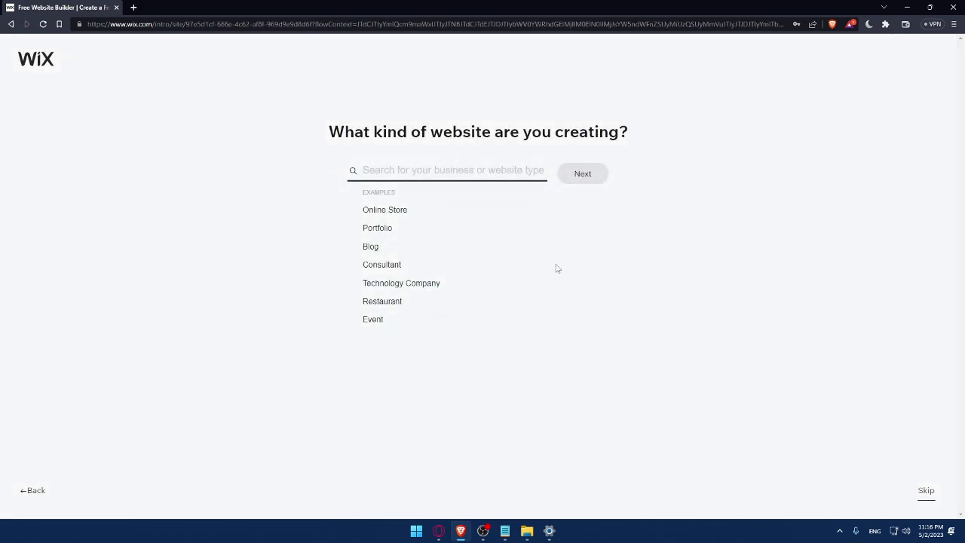
click(365, 214)
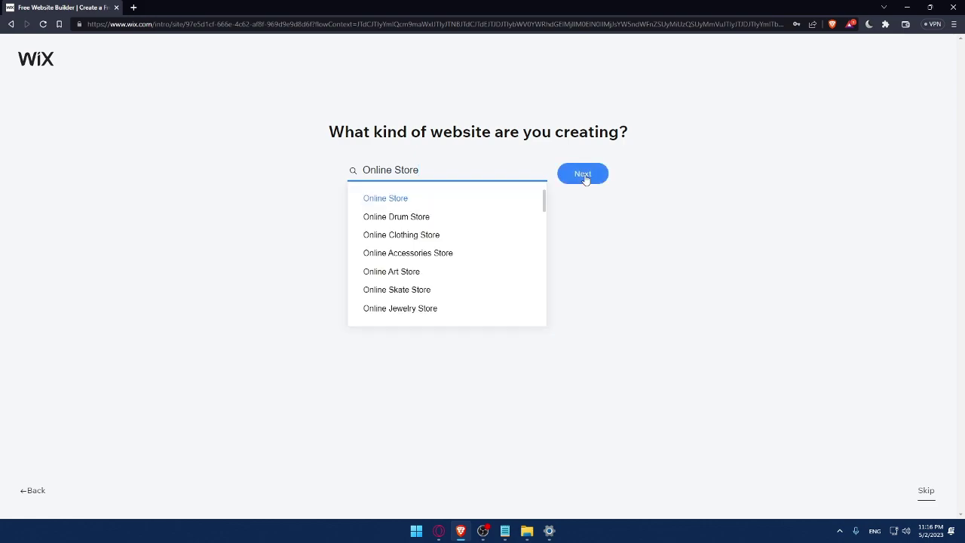
click(585, 179)
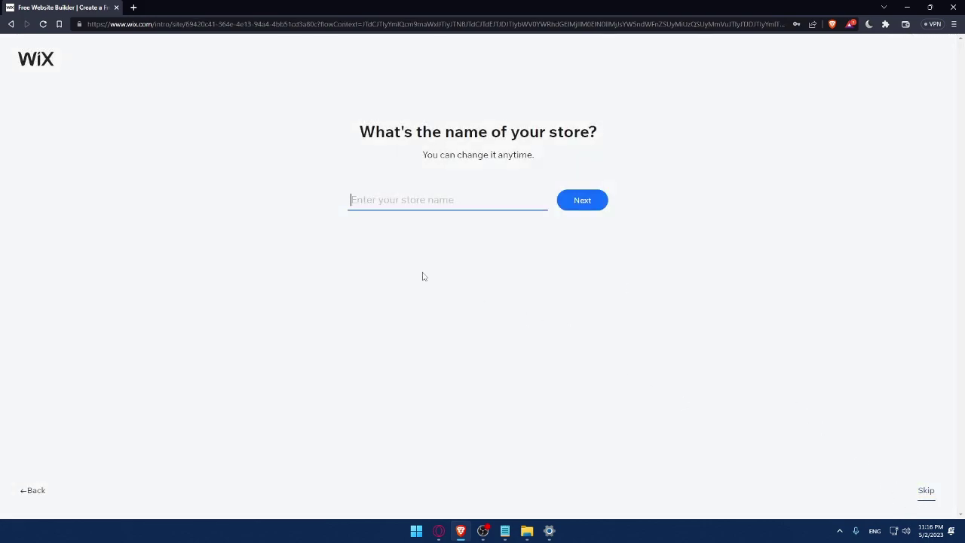
Name the store MrOmix.
text(MrOmix)
click(593, 208)
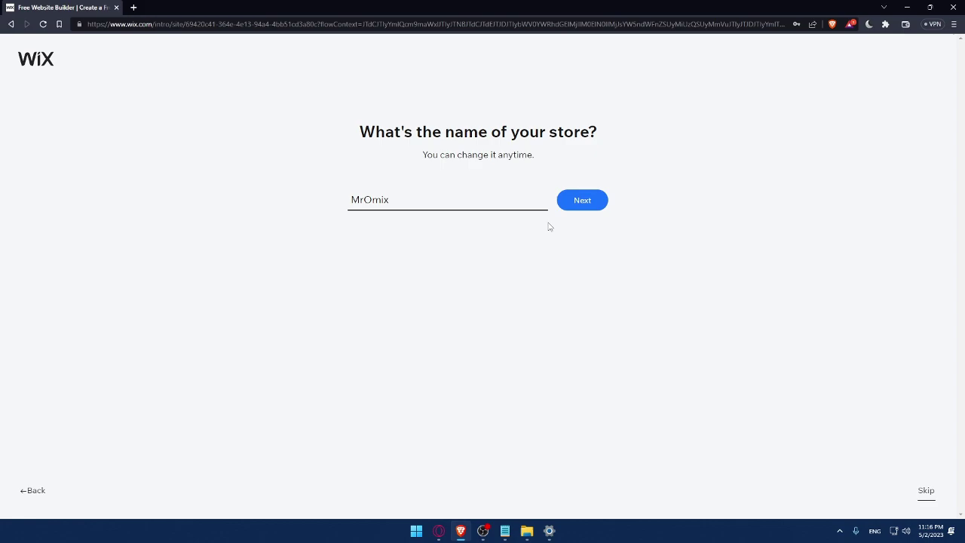
click(579, 206)
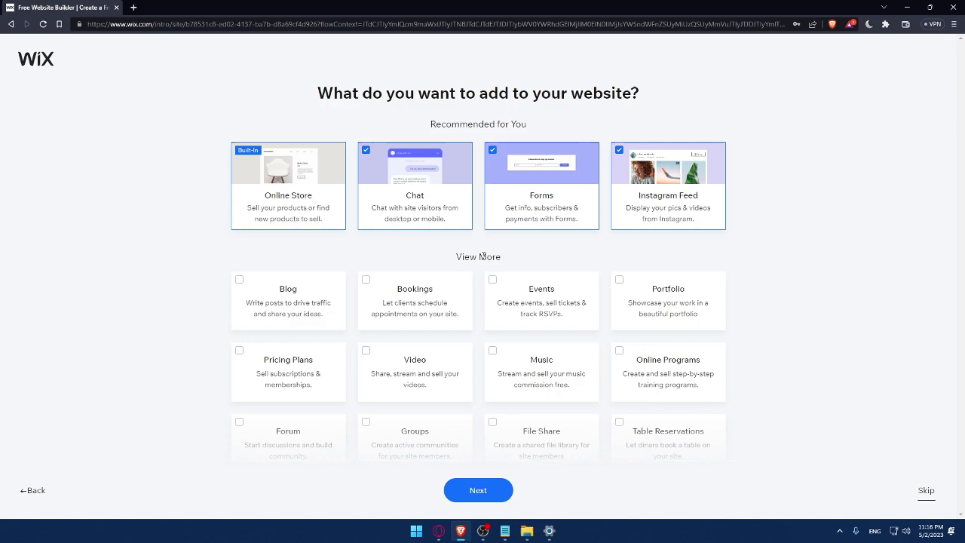
Add Blog, Music and Video features to the site and continue.
click(238, 285)
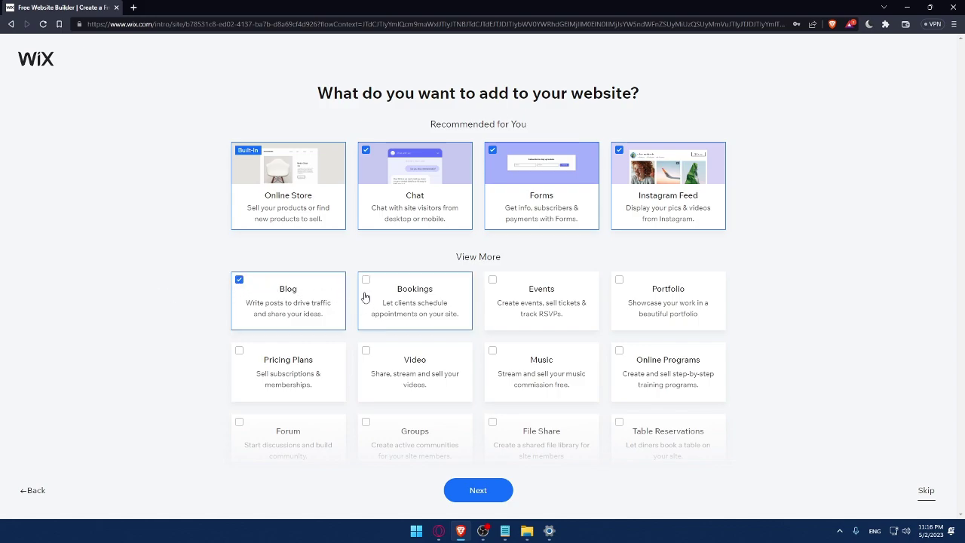
scroll(483, 407, down, 1)
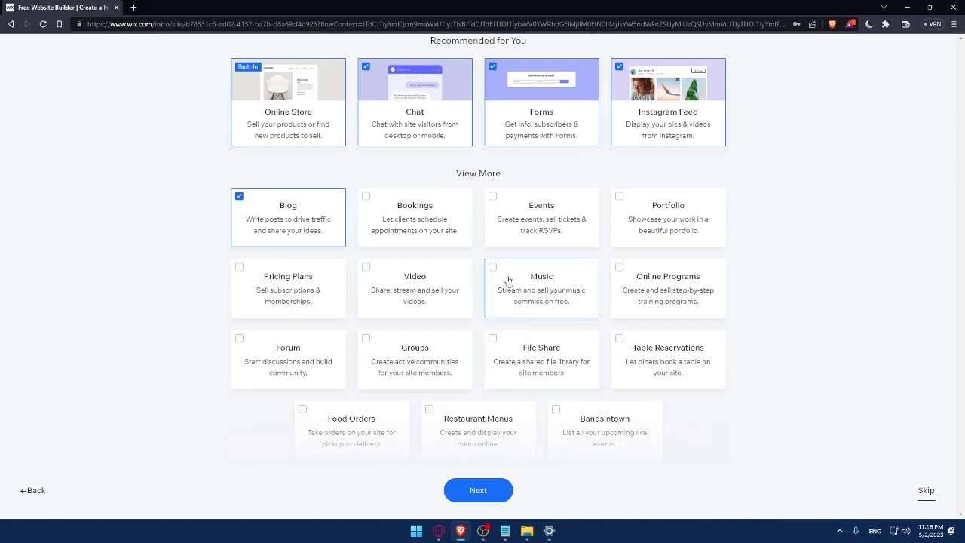
click(504, 279)
click(407, 305)
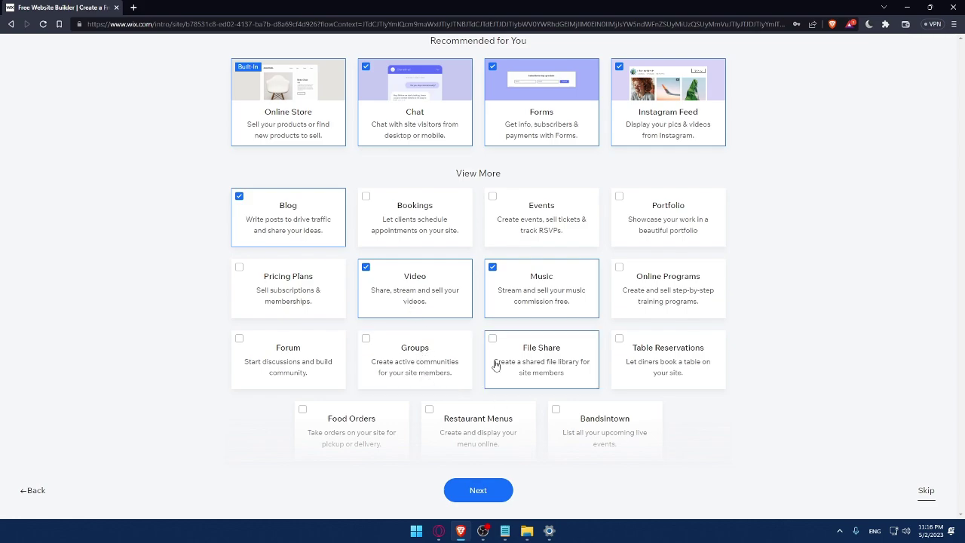
click(471, 494)
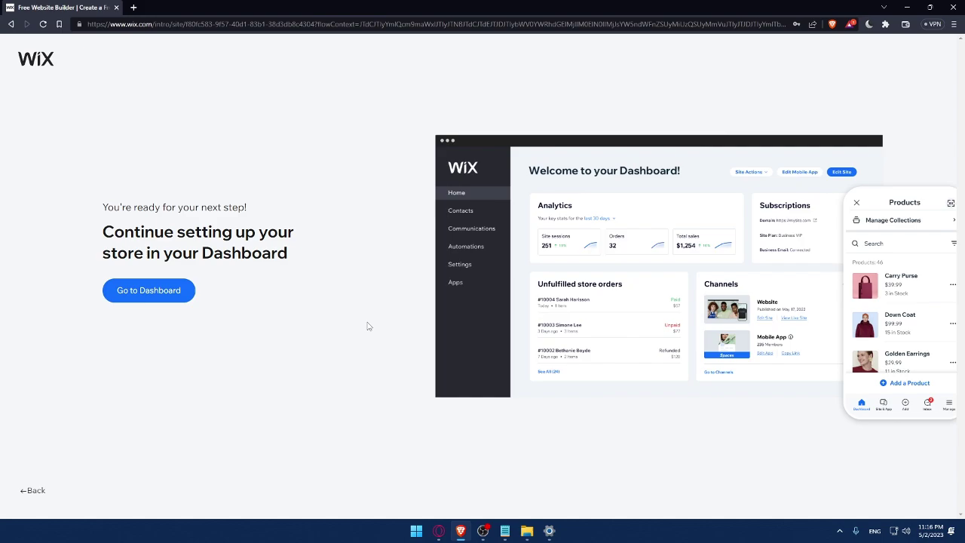
Go to the MrOmix dashboard, close the 50% OFF SALE popup, and open Apps.
click(166, 298)
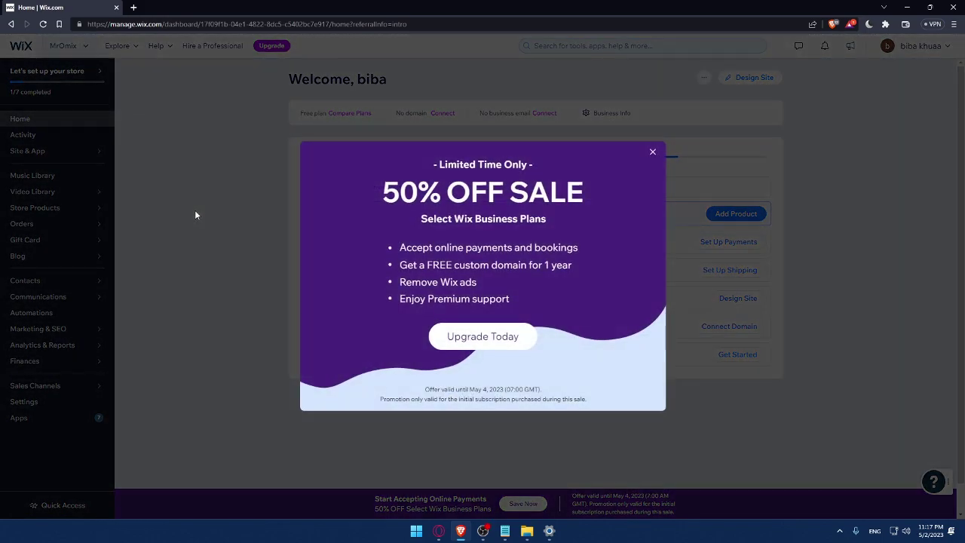
click(195, 215)
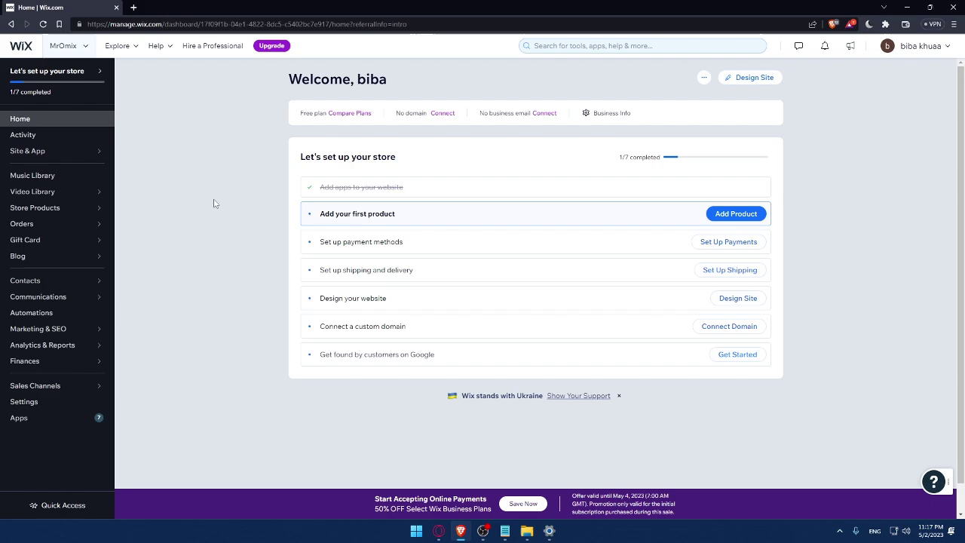
drag(297, 158, 441, 158)
click(445, 159)
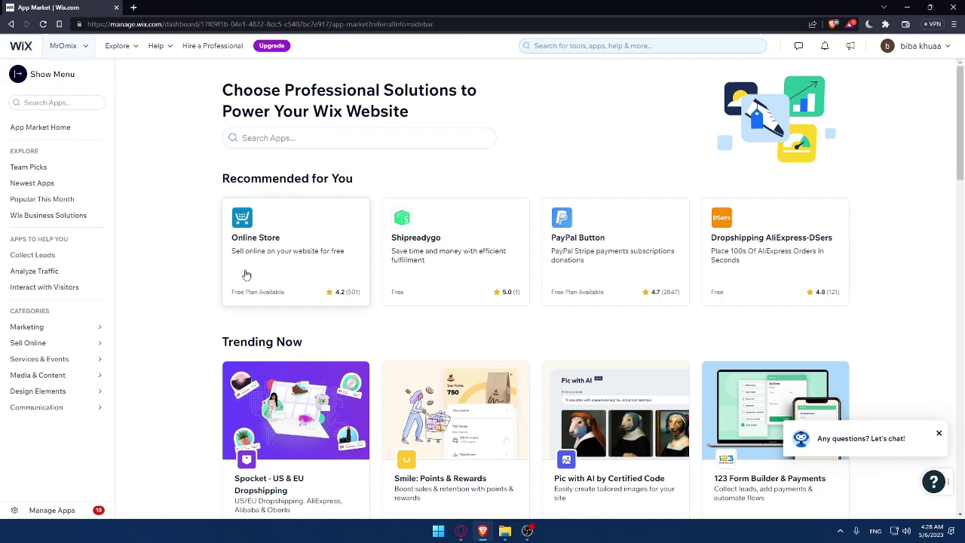
Search the App Market for 'printfy', correcting the misspelled query first.
click(292, 137)
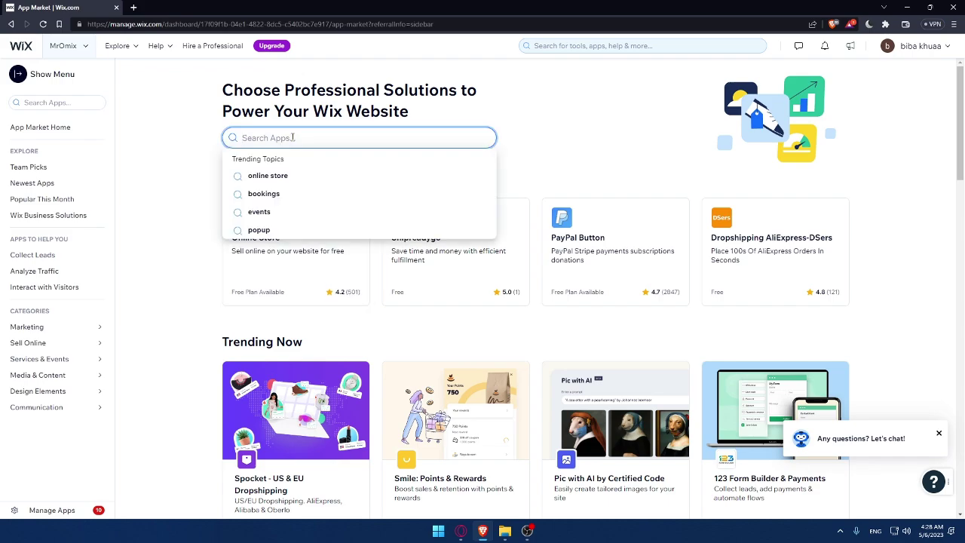
text(prit)
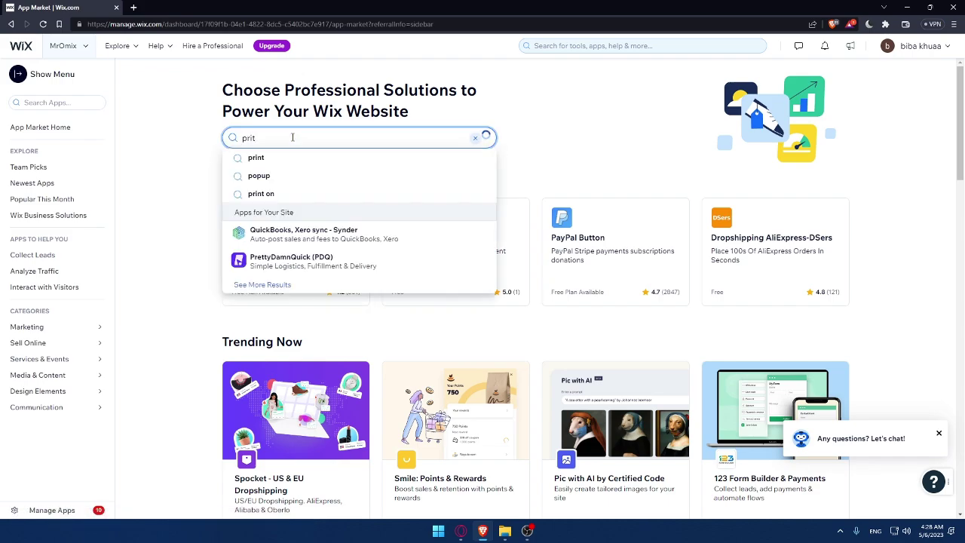
text(fy)
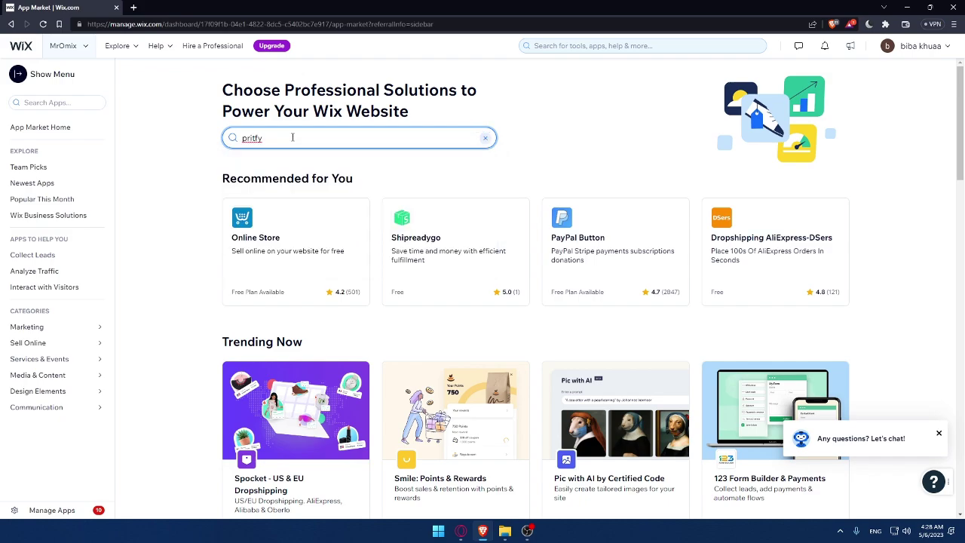
double_click(282, 137)
key(BackSpace)
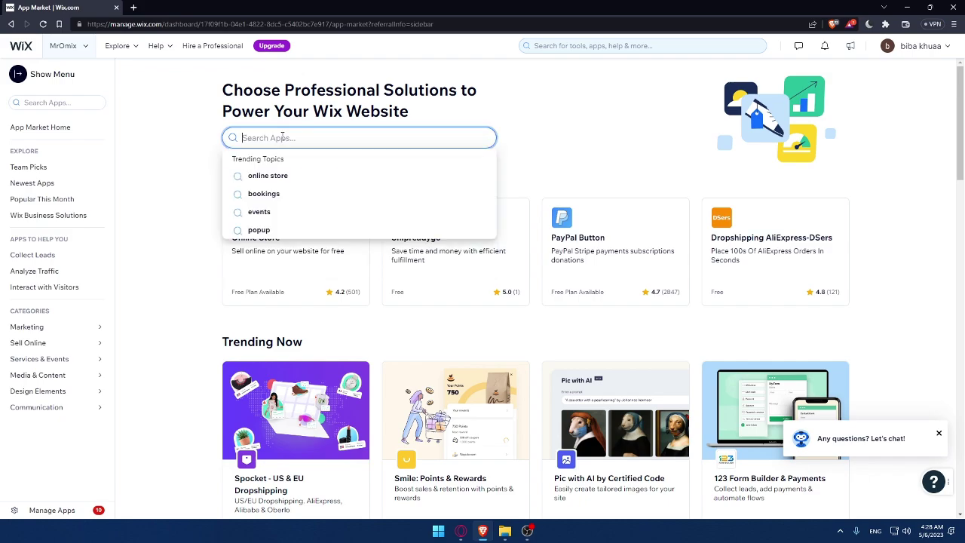
text(printy)
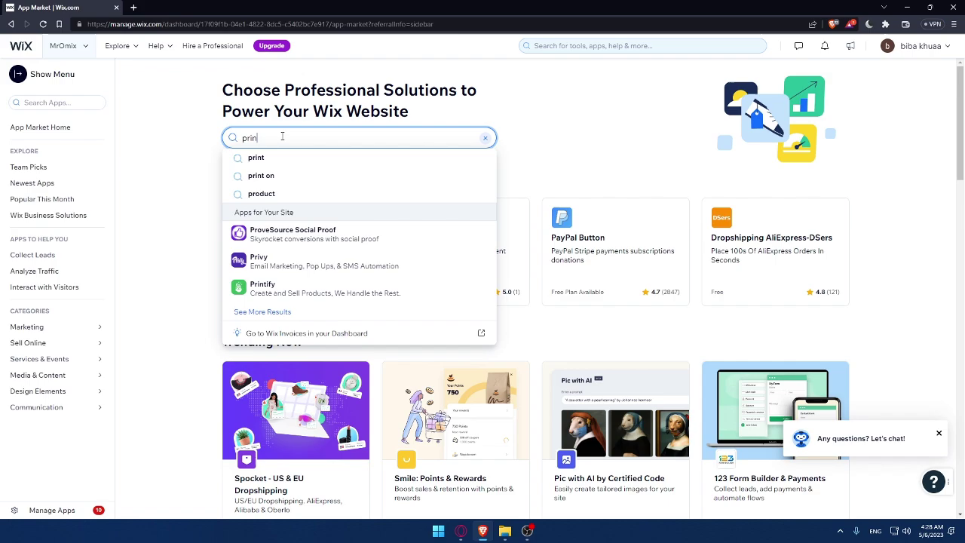
key(BackSpace)
text(fy)
key(Return)
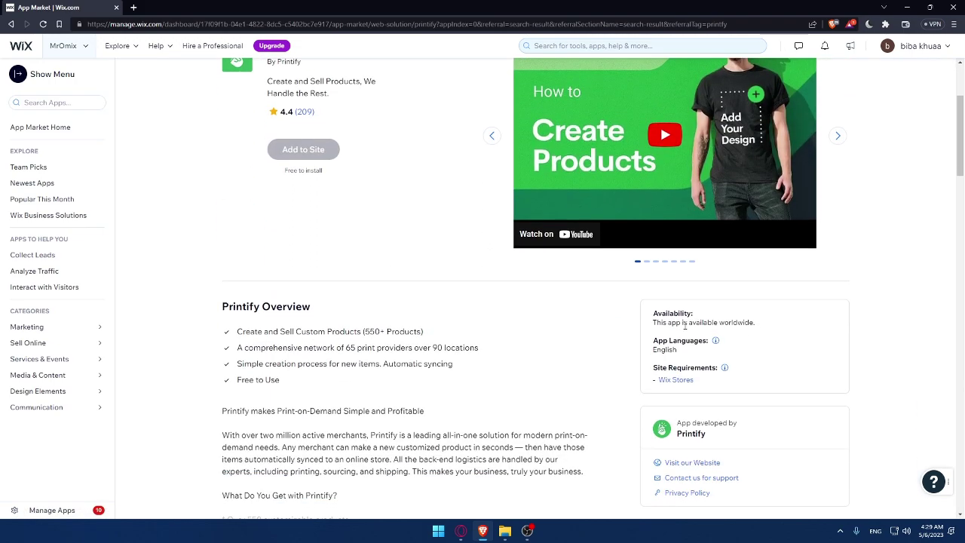
drag(755, 322, 651, 325)
click(788, 326)
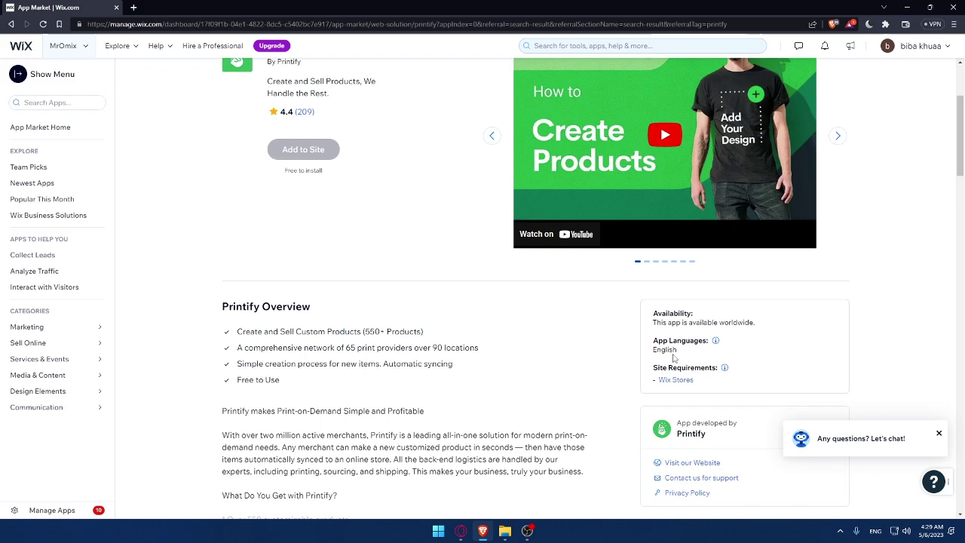
drag(678, 351, 650, 351)
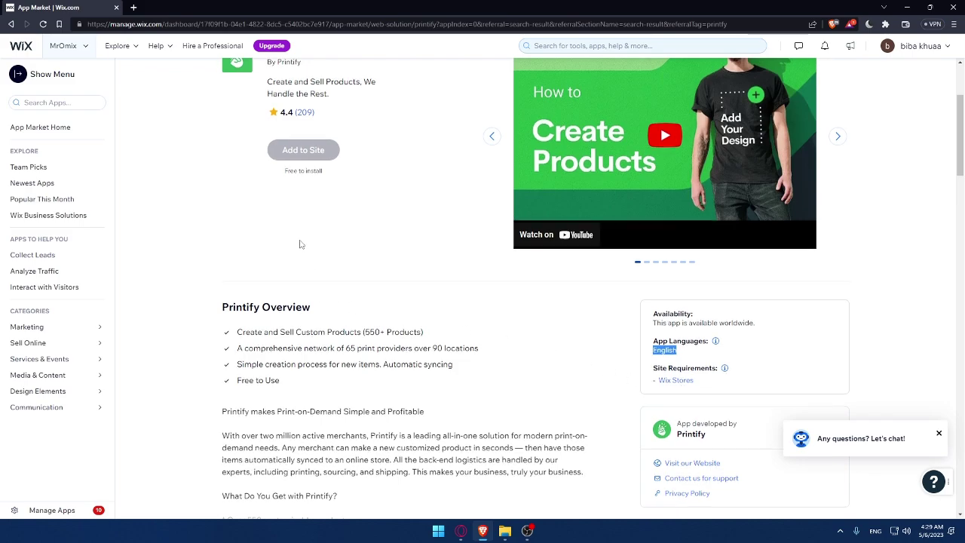
scroll(299, 243, up, 3)
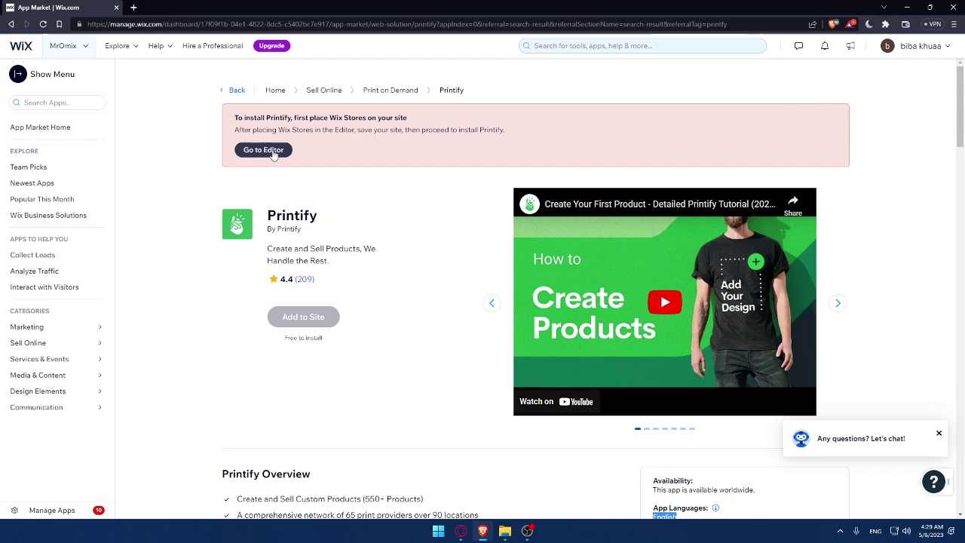
scroll(351, 144, down, 3)
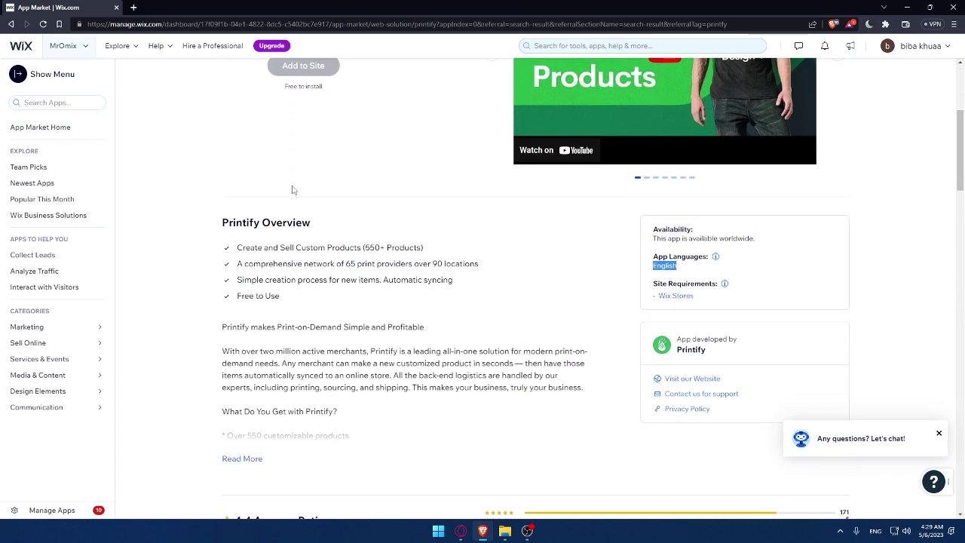
drag(231, 254, 300, 281)
click(358, 308)
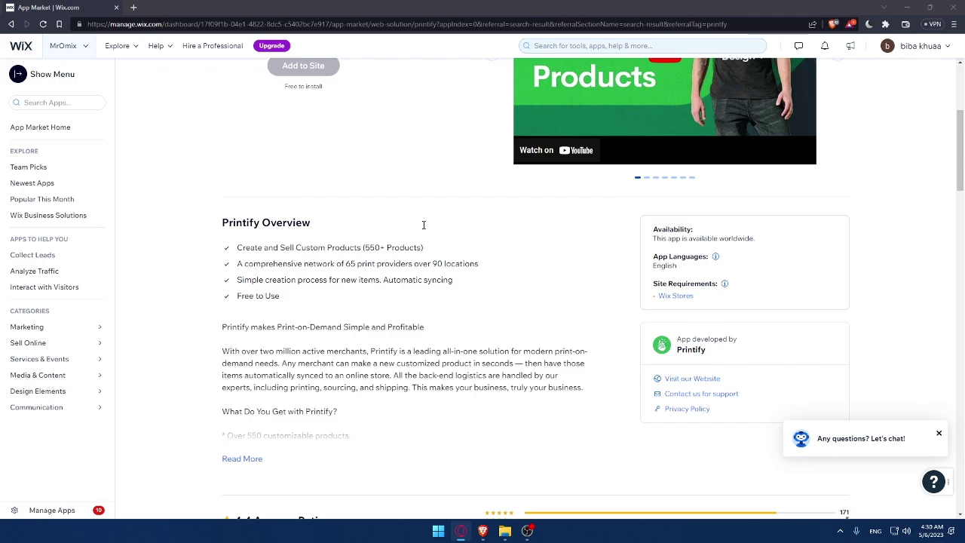
Expand the Printify overview with Read More and read through its feature list.
click(241, 460)
scroll(306, 402, down, 1)
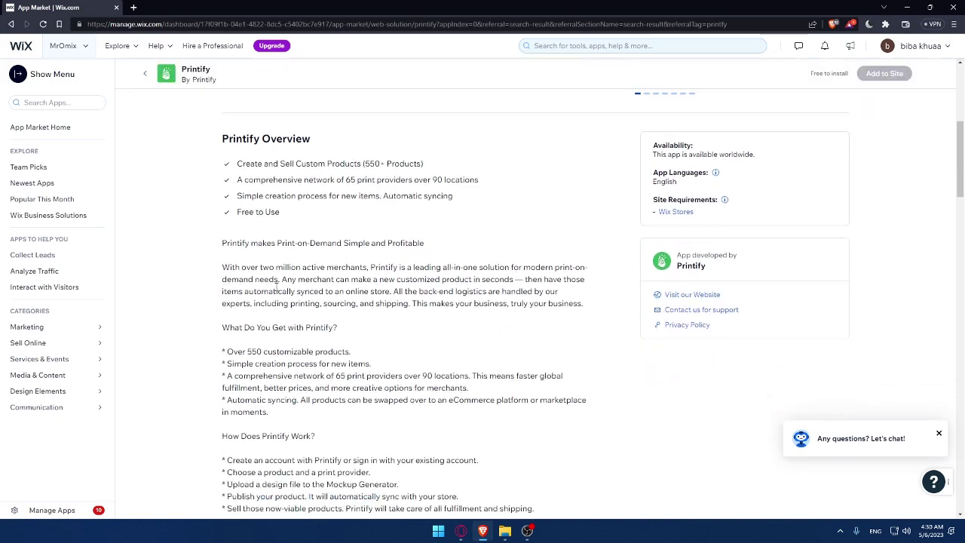
scroll(337, 313, down, 2)
drag(229, 164, 537, 341)
click(426, 329)
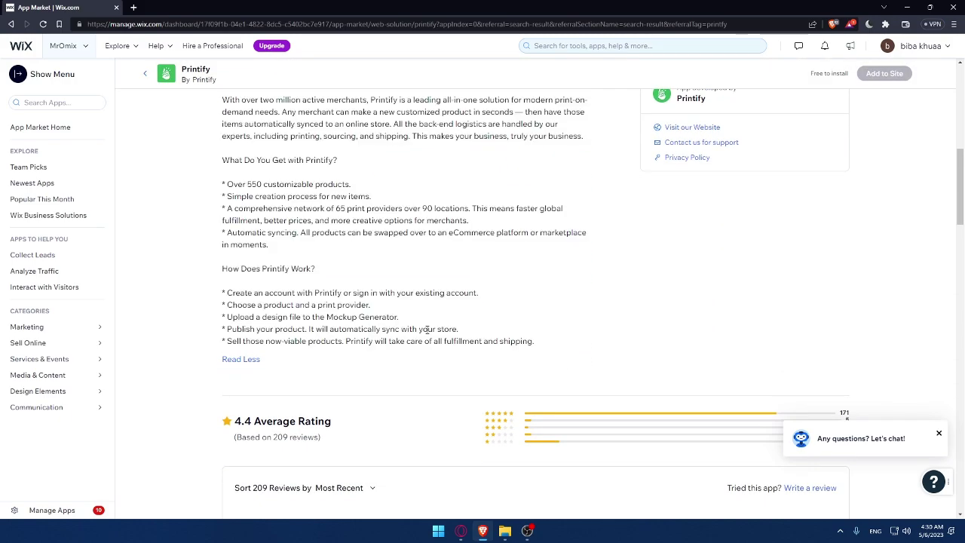
scroll(523, 275, up, 4)
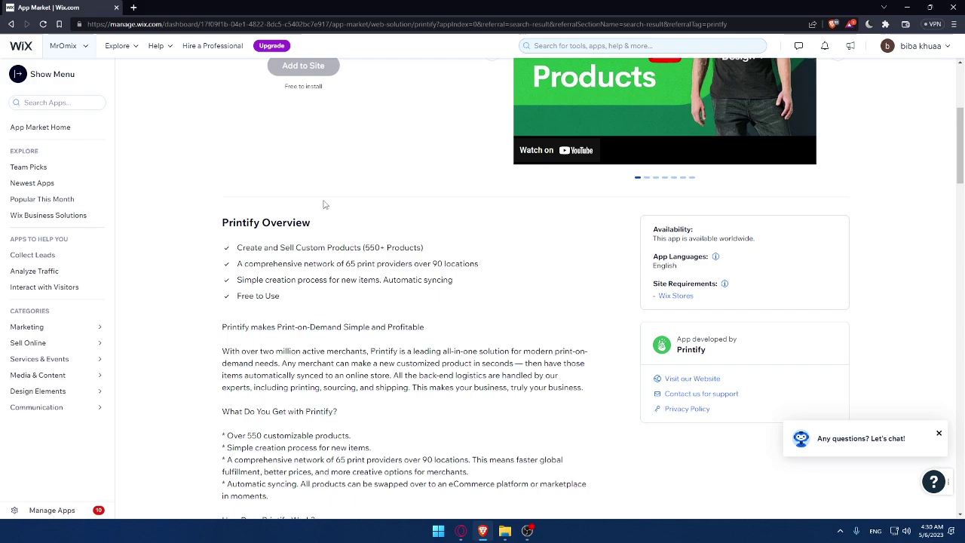
scroll(355, 231, up, 3)
scroll(358, 230, down, 2)
scroll(358, 230, down, 7)
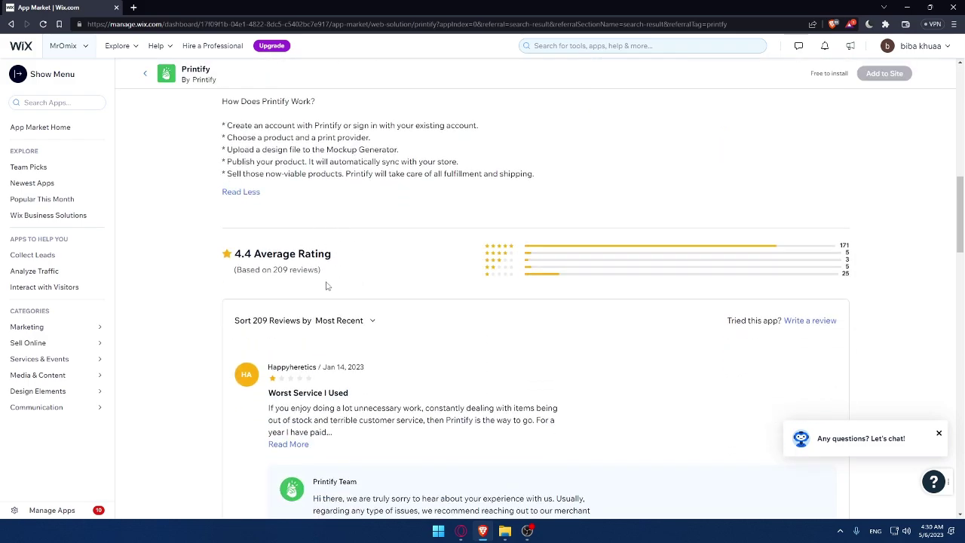
Review the 4.4 average rating and 209 reviews, then scroll back up.
drag(253, 254, 234, 254)
click(376, 258)
drag(273, 273, 289, 273)
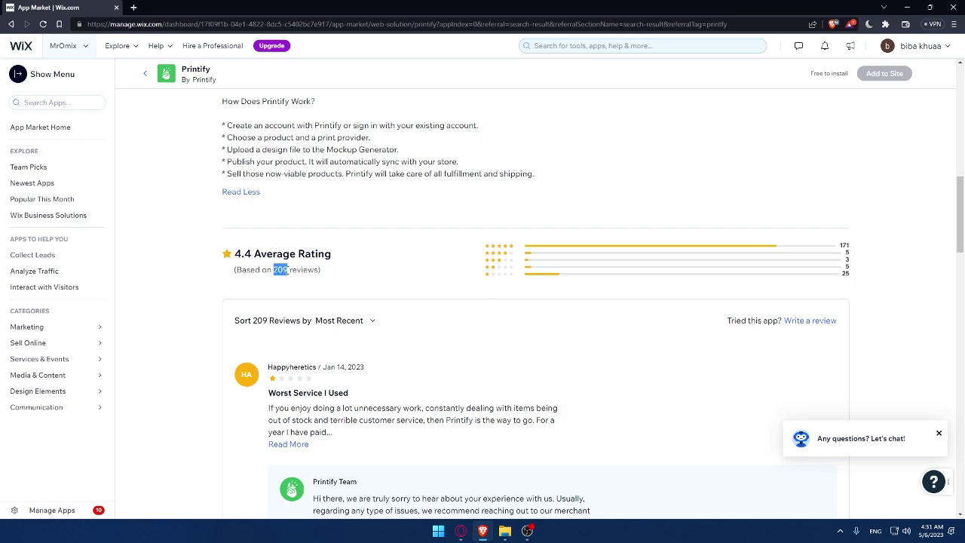
click(346, 280)
scroll(420, 291, down, 1)
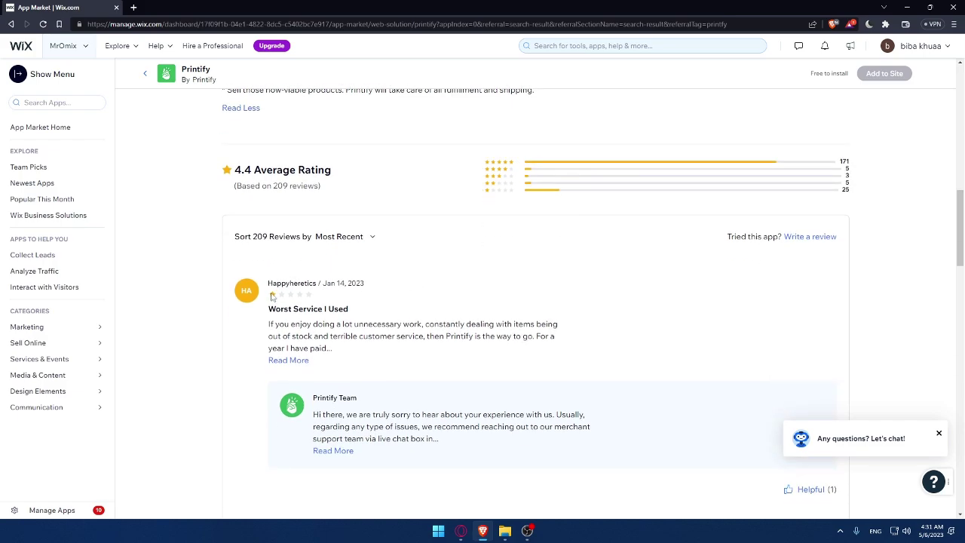
scroll(345, 406, down, 1)
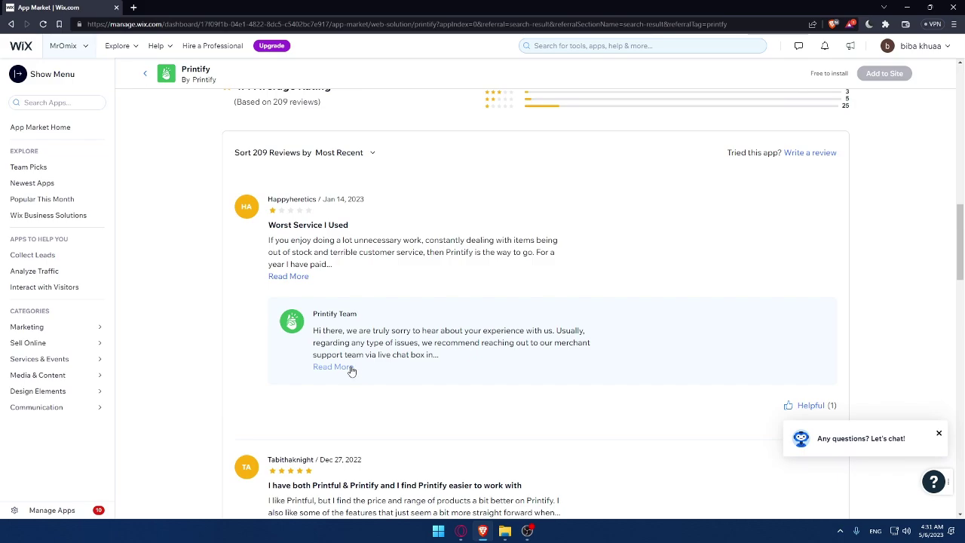
scroll(422, 313, down, 1)
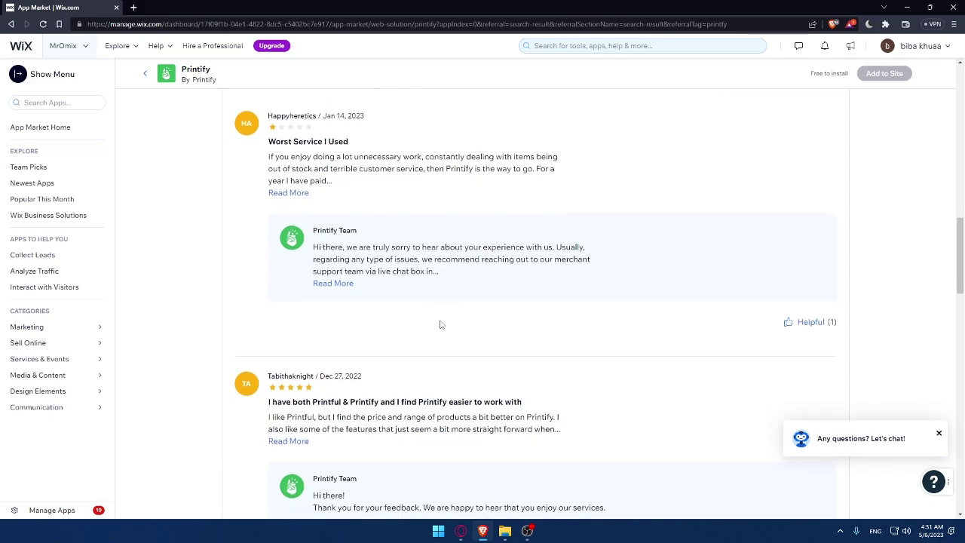
scroll(441, 324, up, 20)
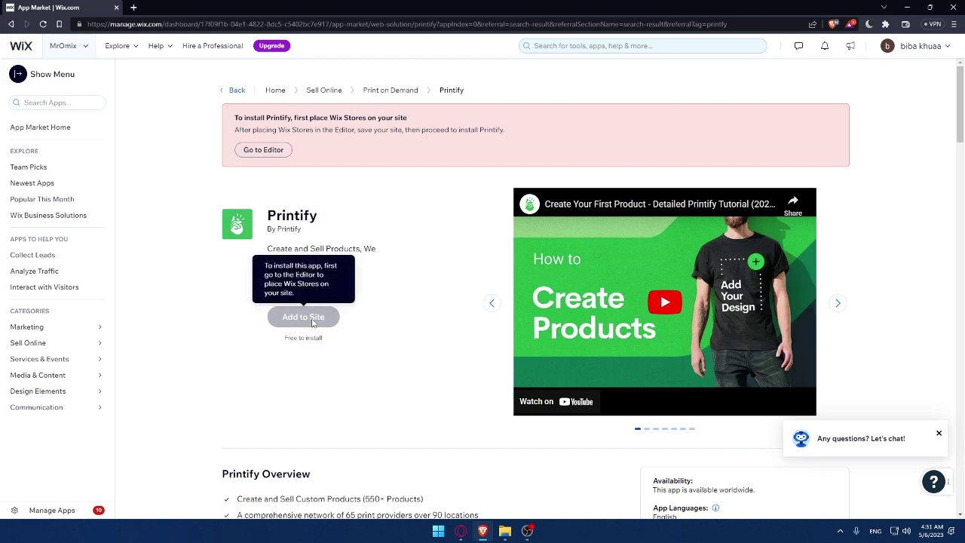
right_click(22, 46)
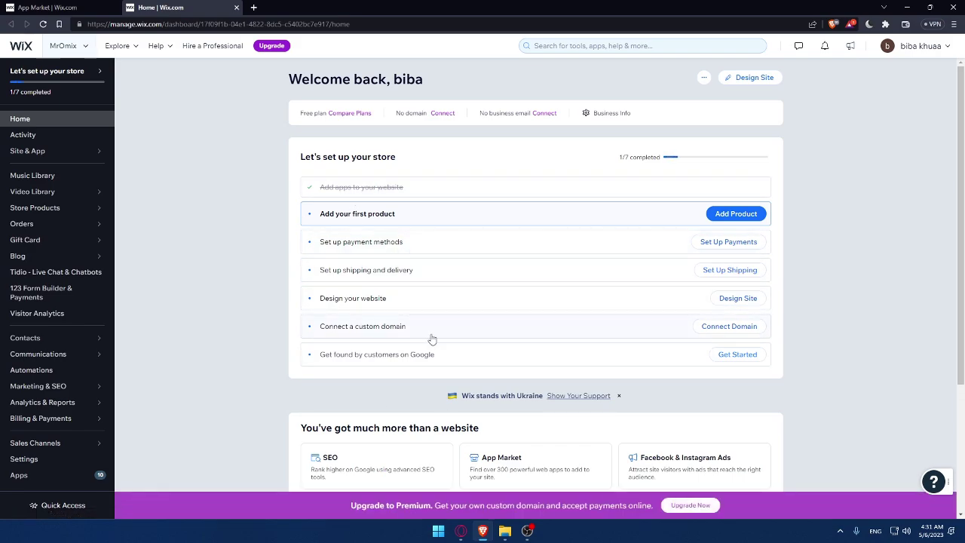
click(236, 8)
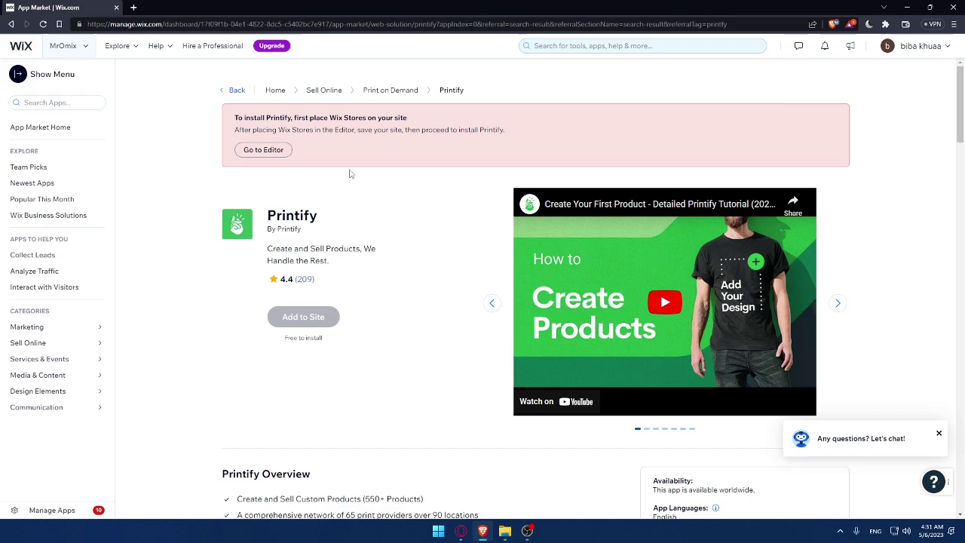
mouse_move(305, 316)
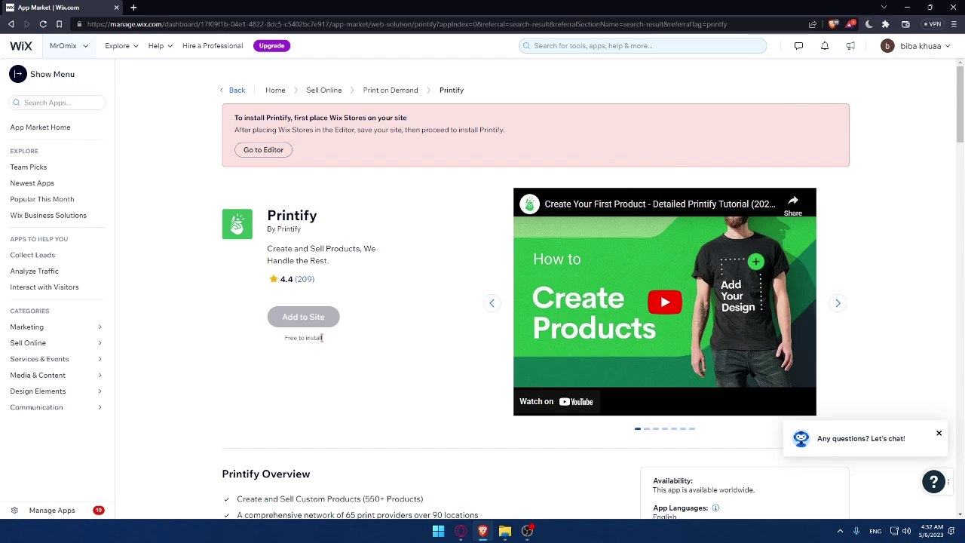
Advance the Printify screenshot carousel five times to the Manage Your Orders slide.
click(833, 303)
click(836, 304)
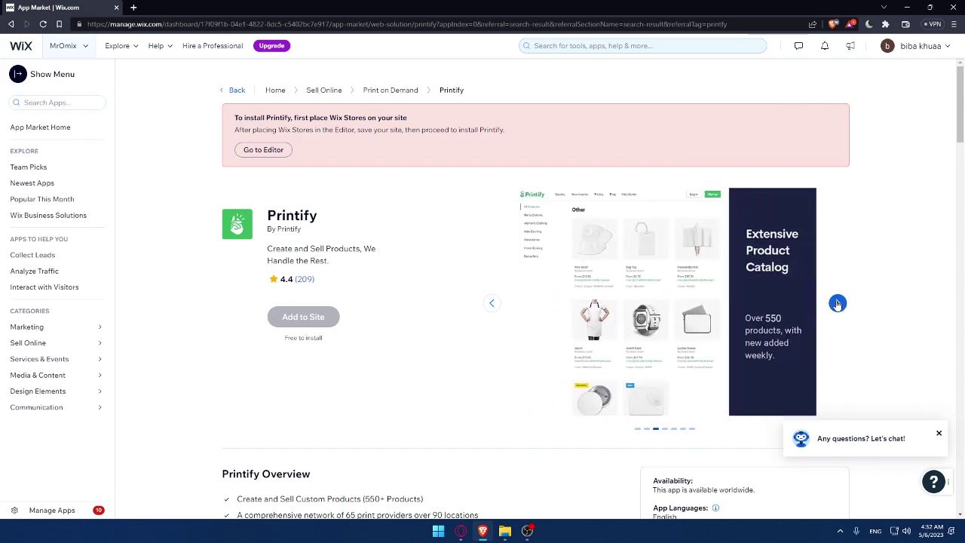
click(836, 304)
click(837, 303)
click(837, 303)
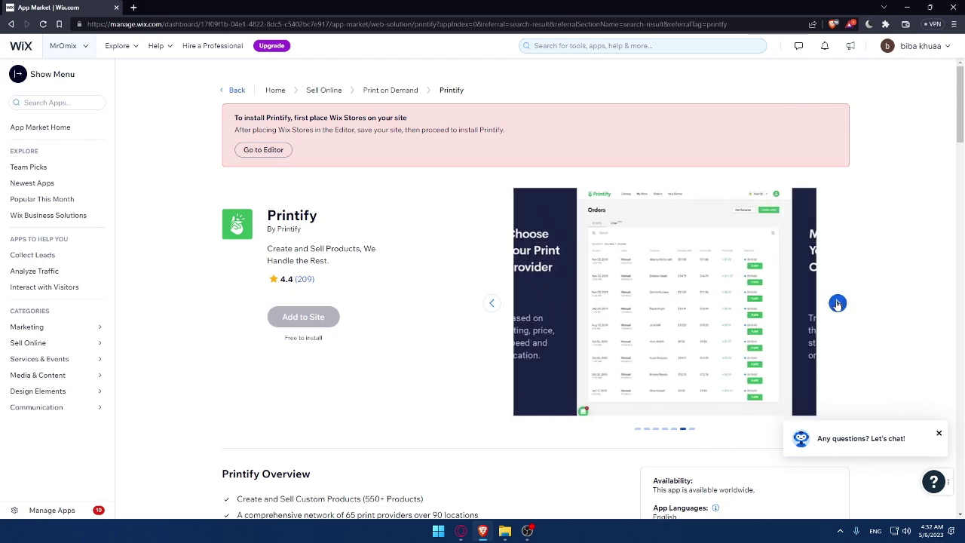